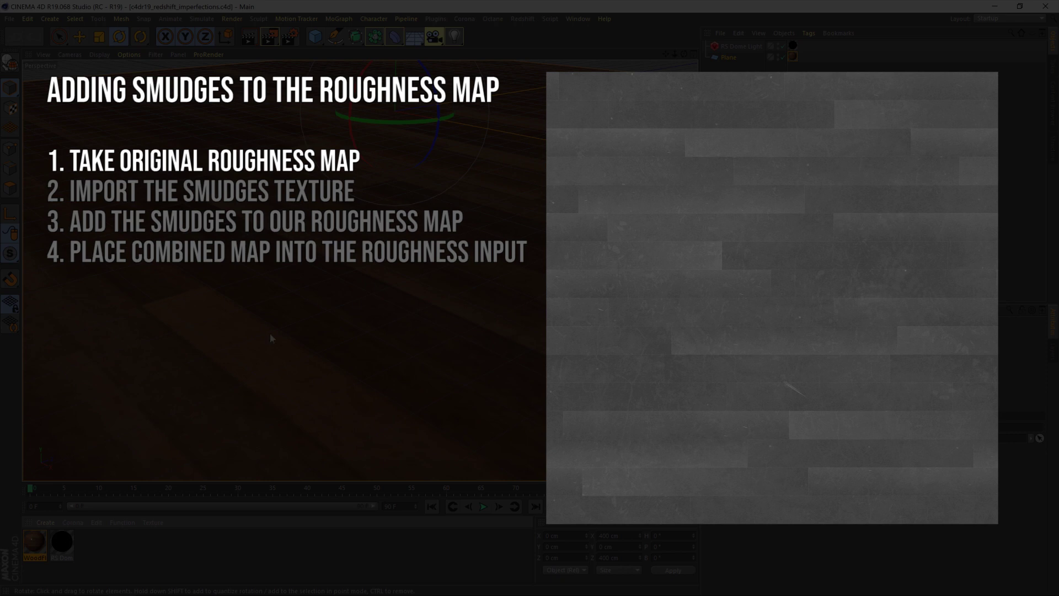
pyautogui.doubleClick(35, 541)
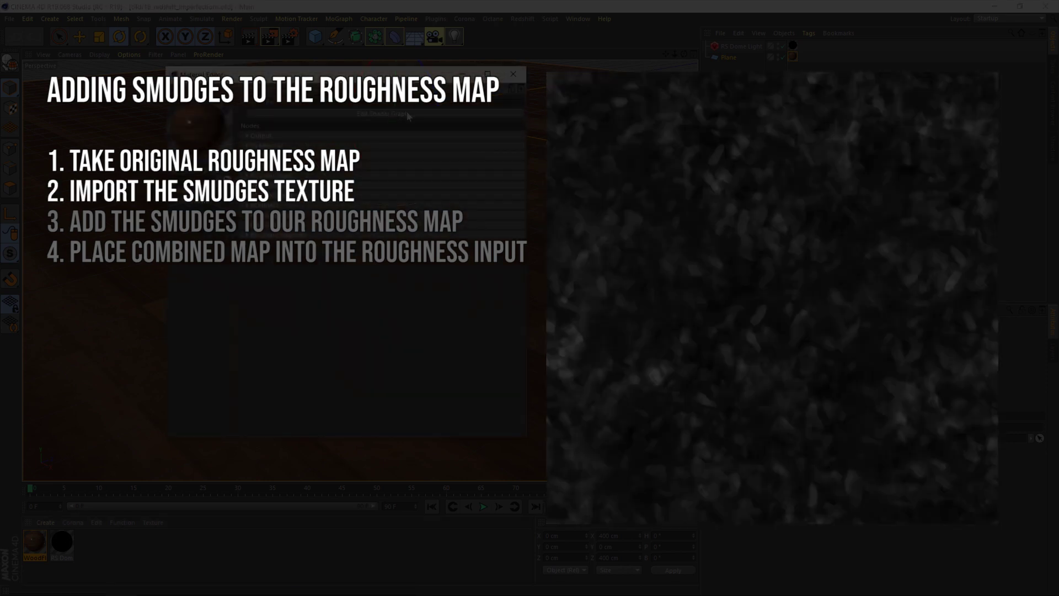
pyautogui.click(408, 114)
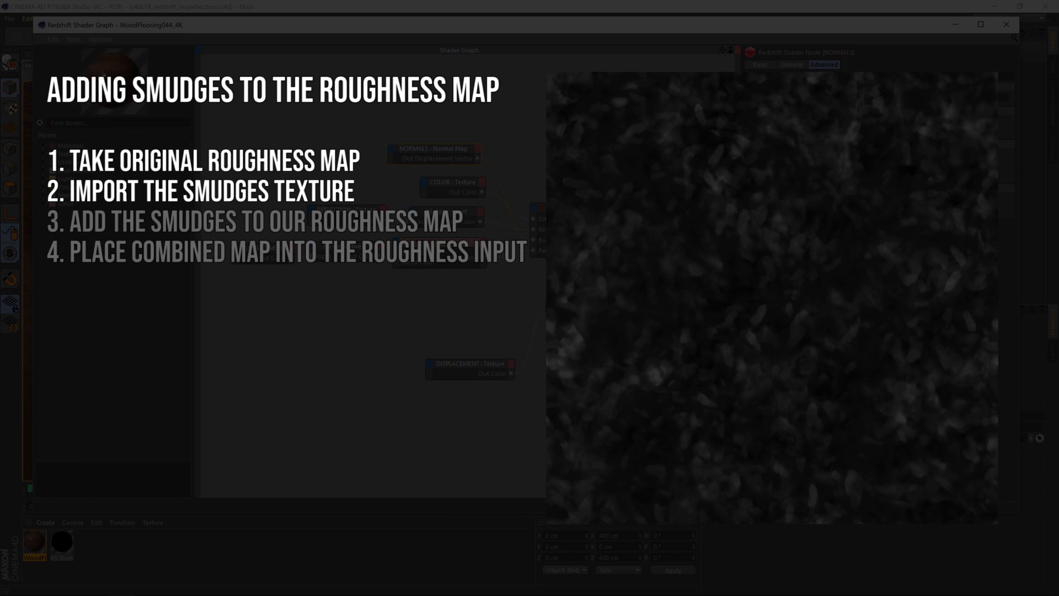
pyautogui.click(439, 254)
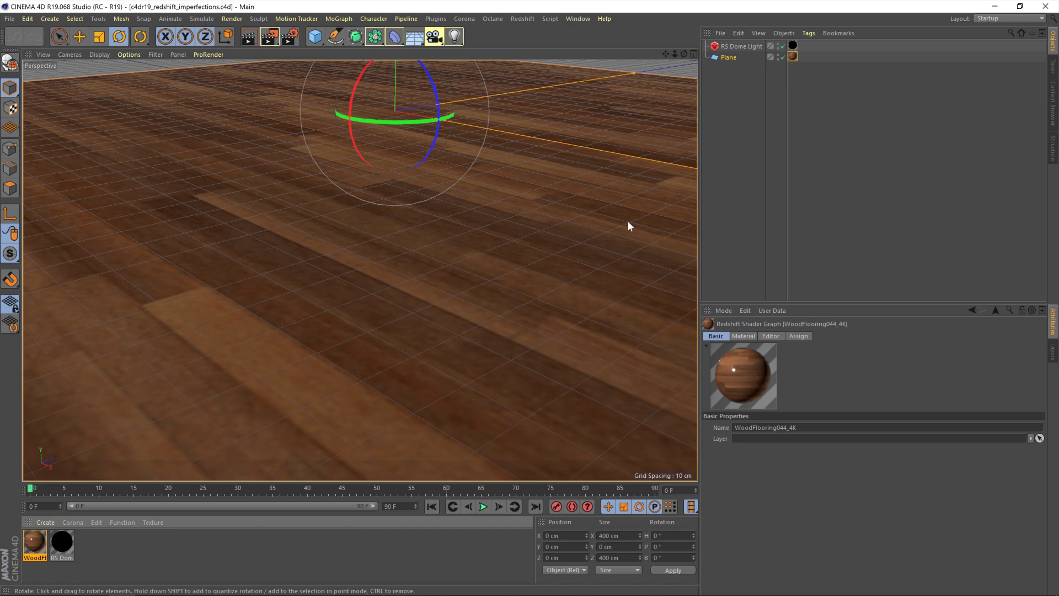
# Open the WoodFlooring044_4K shader graph and select the RS Color Composite node.
pyautogui.doubleClick(39, 542)
pyautogui.click(409, 111)
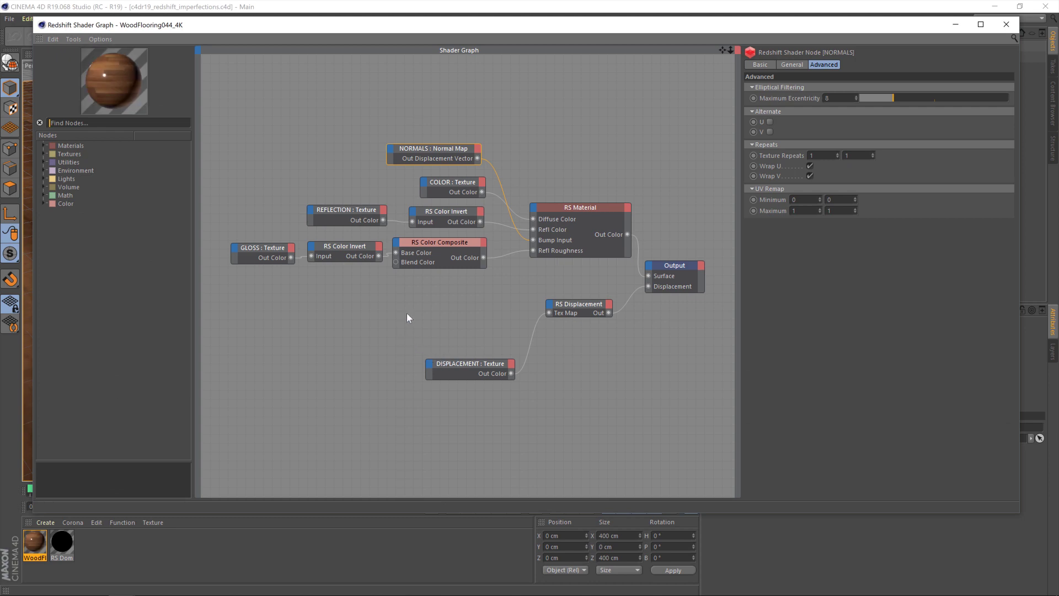
pyautogui.moveTo(434, 242)
pyautogui.mouseDown()
pyautogui.moveTo(447, 243)
pyautogui.moveTo(439, 245)
pyautogui.mouseUp()
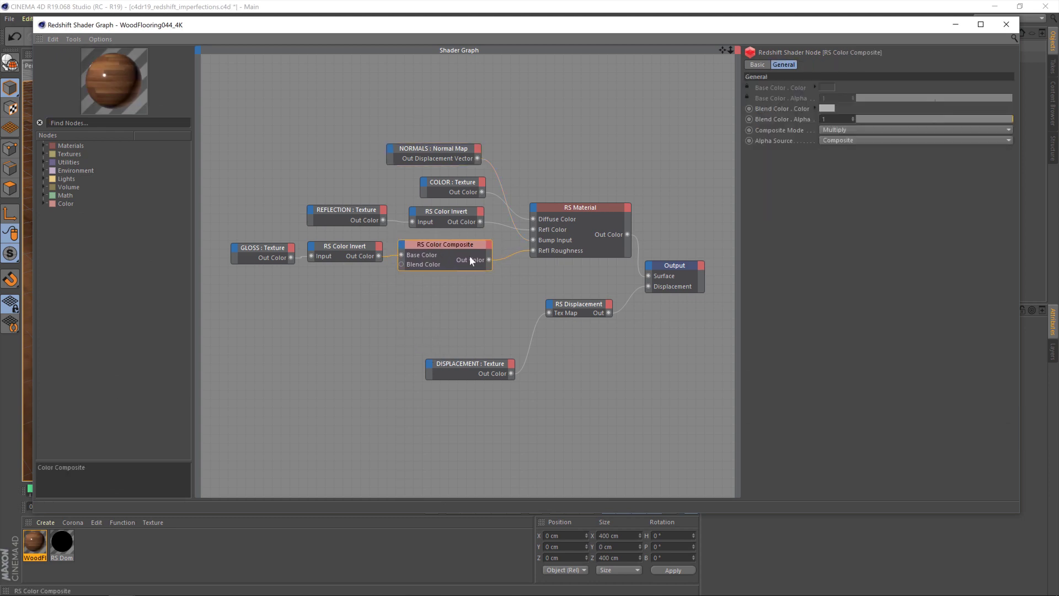
# Try white and black for the composite's Blend Color, settling on 70% grey.
pyautogui.click(829, 108)
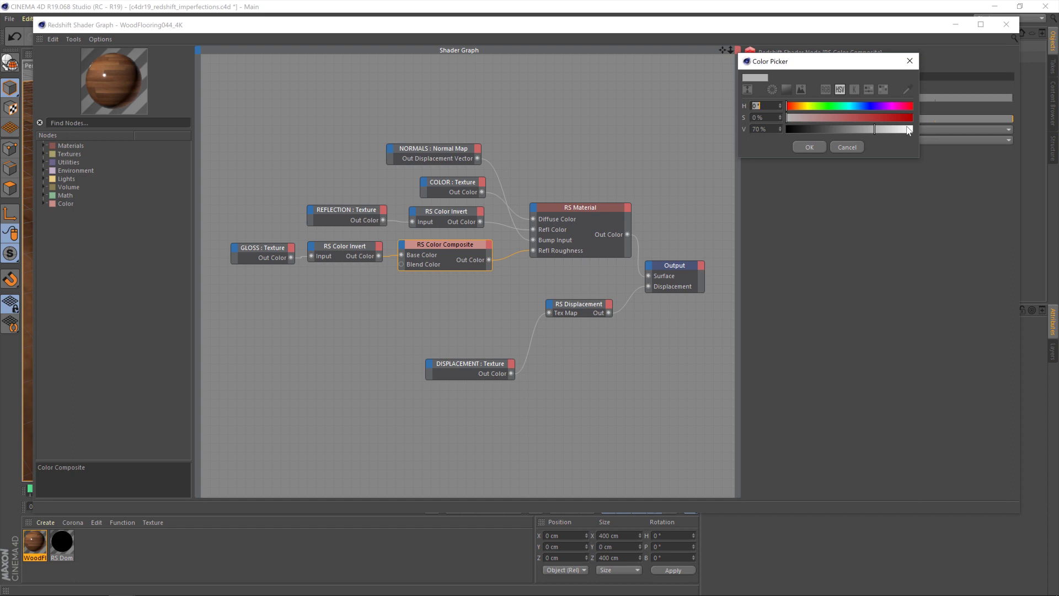
pyautogui.moveTo(873, 128); pyautogui.dragTo(915, 136)
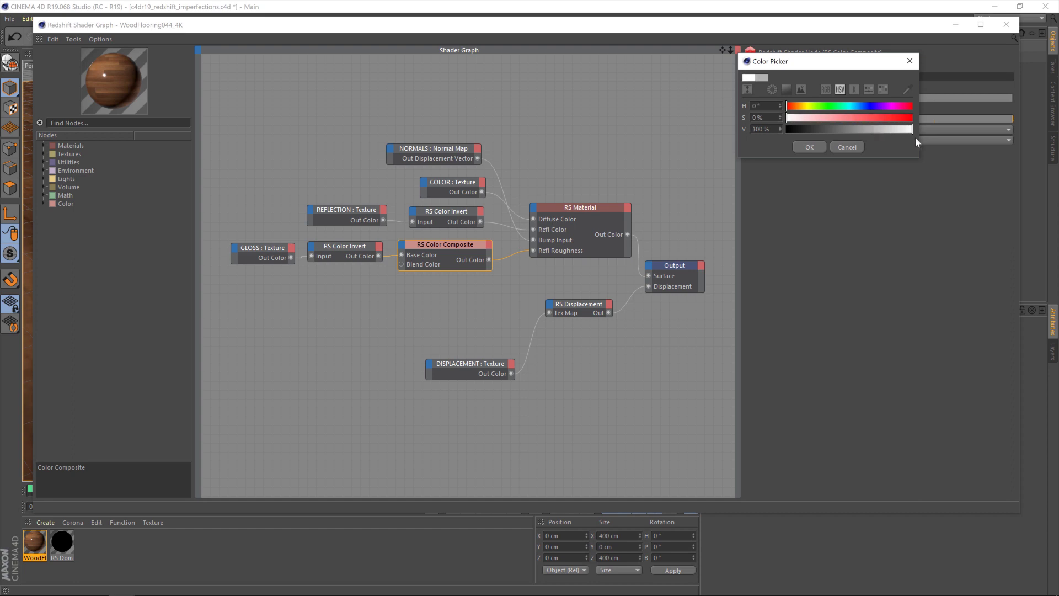
pyautogui.moveTo(912, 128); pyautogui.dragTo(786, 130)
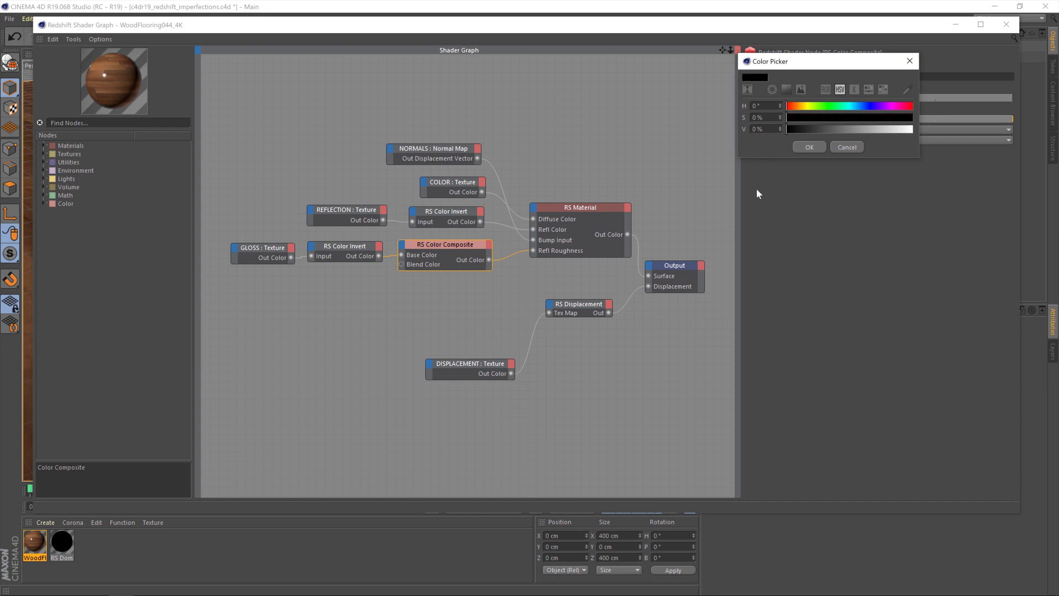
pyautogui.click(874, 129)
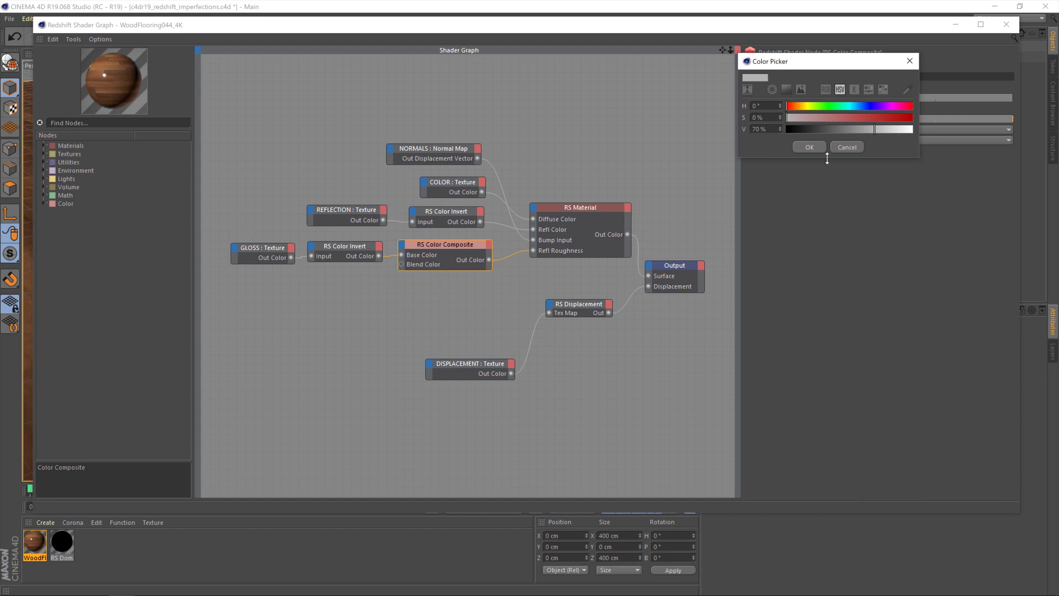
# Keep the 70% grey and spread the roughness and displacement nodes apart to make room.
pyautogui.click(809, 146)
pyautogui.moveTo(257, 246); pyautogui.dragTo(378, 246)
pyautogui.moveTo(438, 293); pyautogui.dragTo(549, 372)
pyautogui.moveTo(577, 310); pyautogui.dragTo(566, 362)
pyautogui.scroll(-1, 426, 325)
pyautogui.scroll(2, 427, 327)
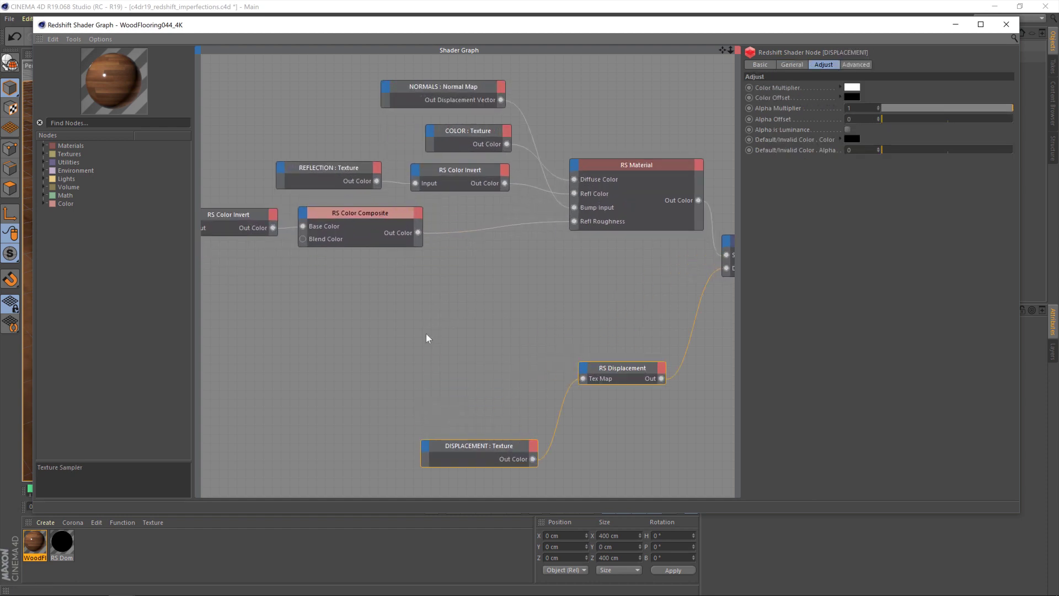
pyautogui.moveTo(423, 347); pyautogui.dragTo(560, 321, button='middle')
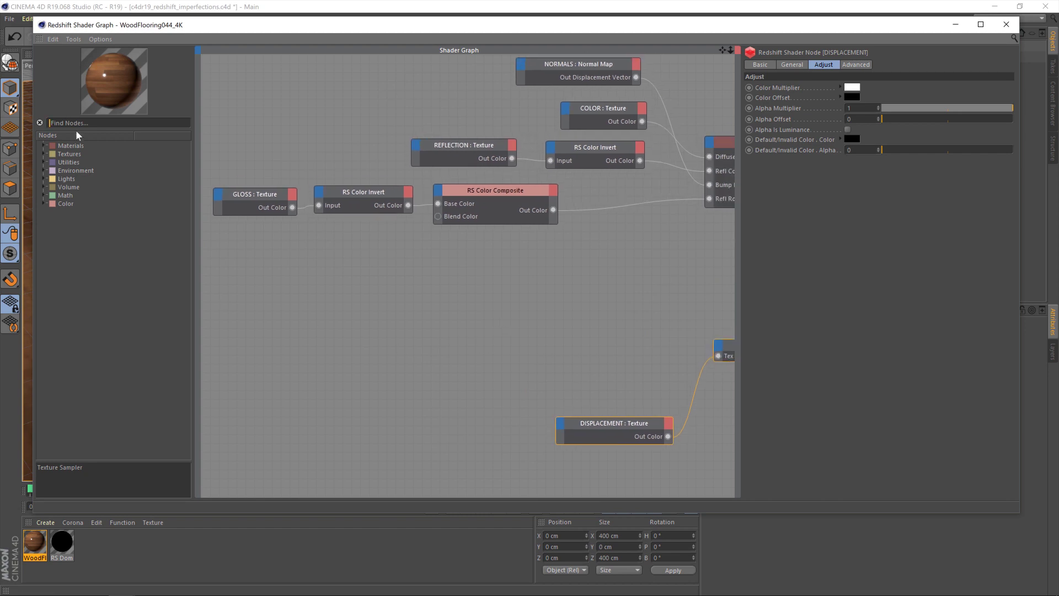
# Add an RS Texture node and choose the FloorSmudgesTypeAMedium001_OVERLAY16_4K image for it.
pyautogui.write('text')
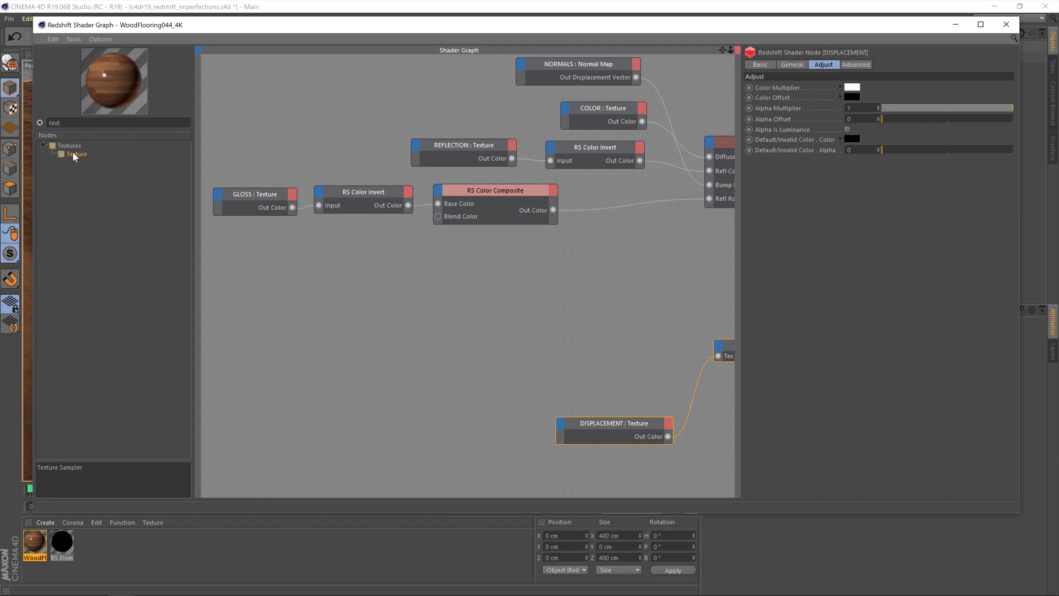
pyautogui.moveTo(74, 155); pyautogui.dragTo(277, 267)
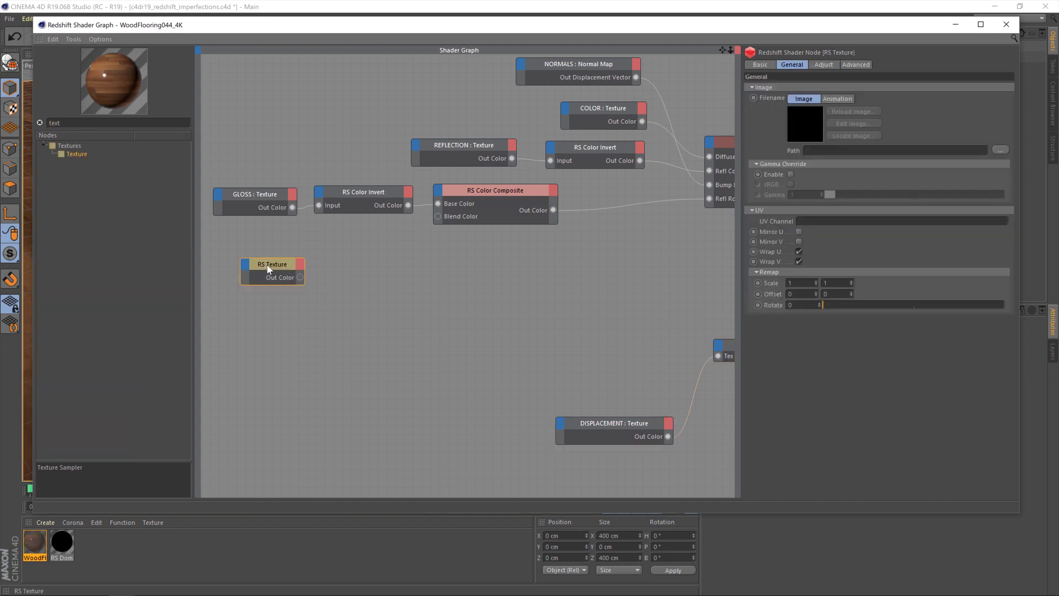
pyautogui.click(1000, 150)
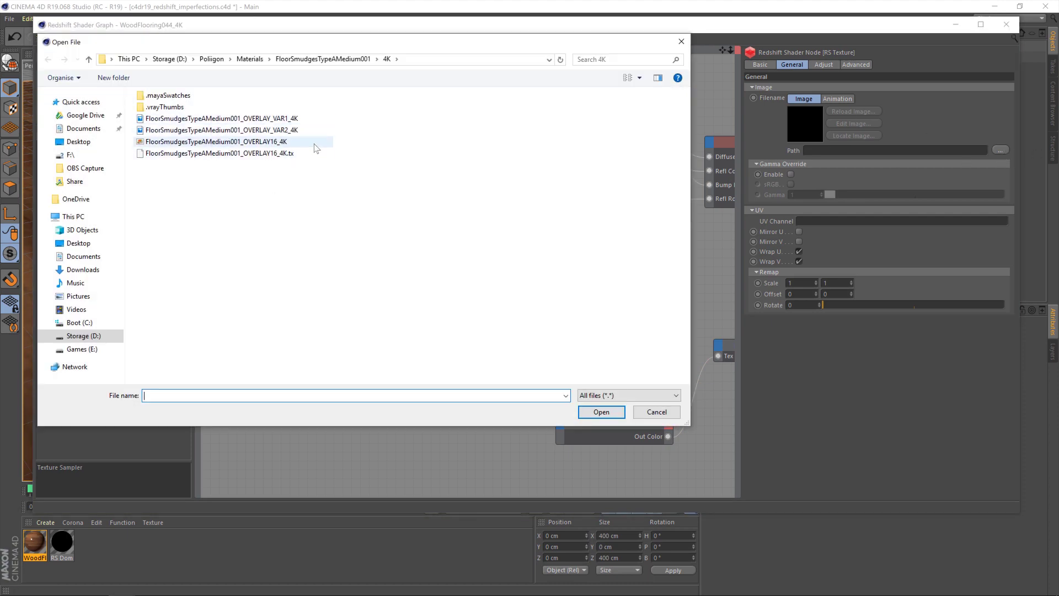
pyautogui.click(279, 143)
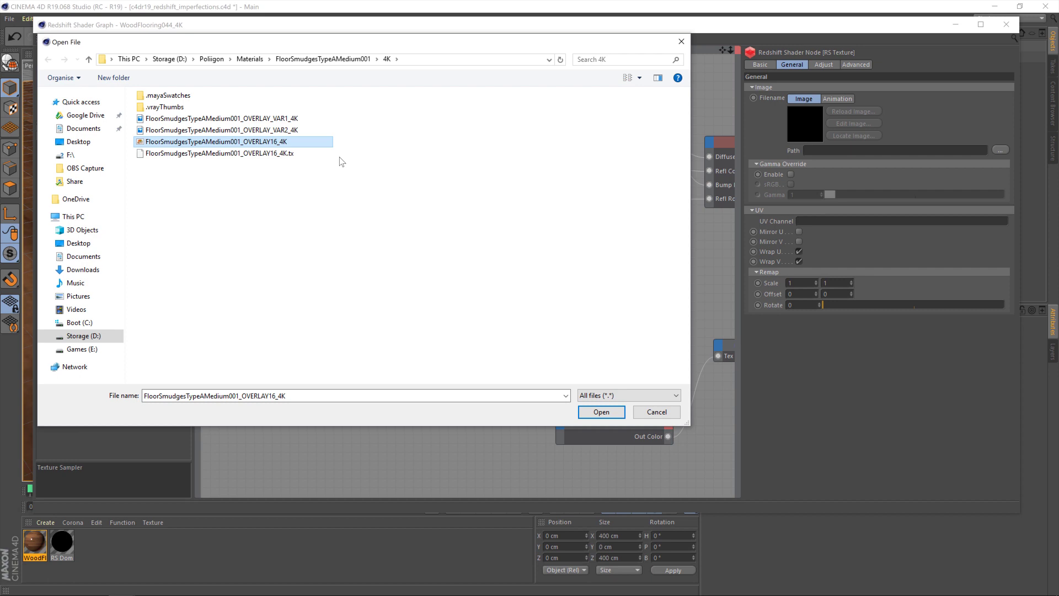
pyautogui.click(601, 412)
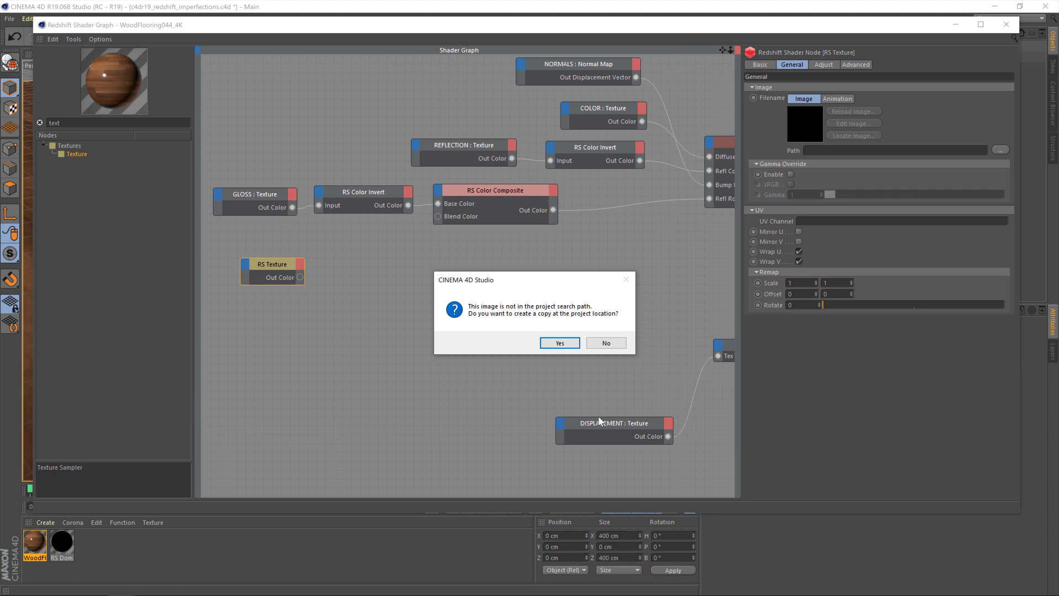
# Keep the smudges image in its original folder and leave Gamma Override disabled.
pyautogui.click(607, 343)
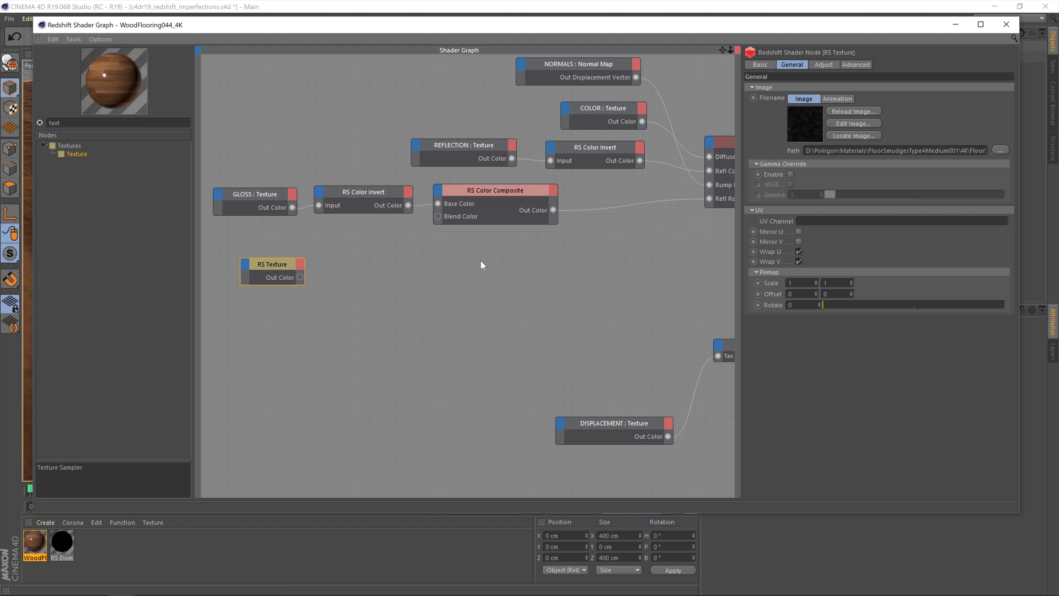
pyautogui.click(790, 174)
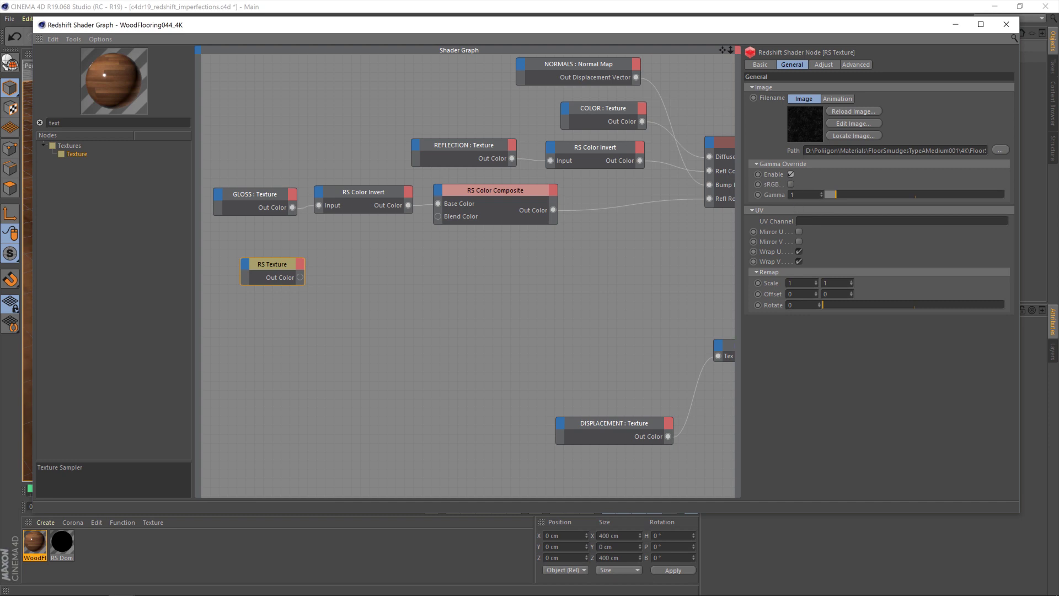
pyautogui.click(791, 175)
pyautogui.click(791, 174)
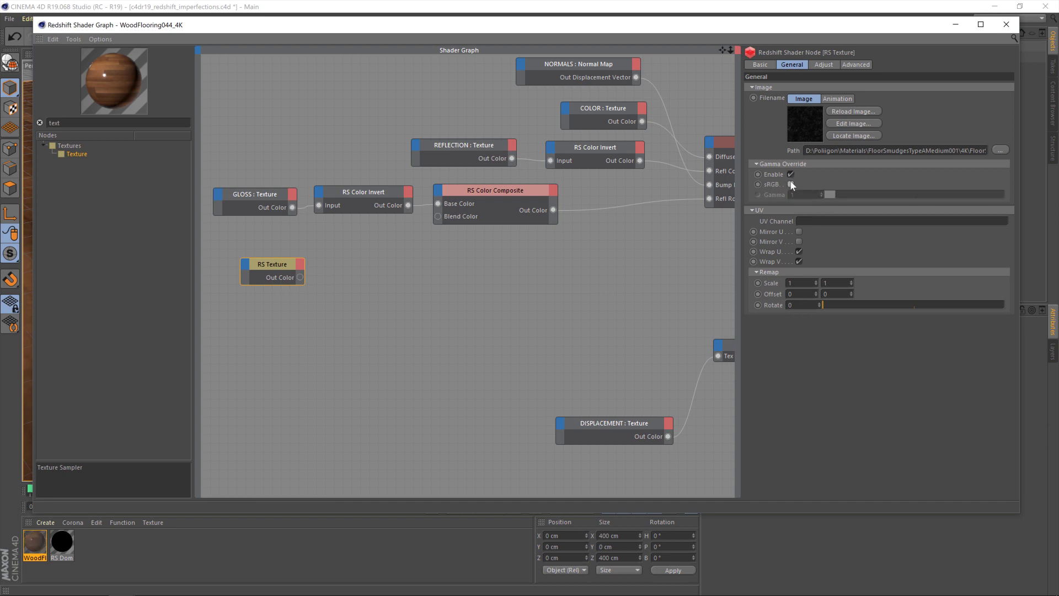
pyautogui.click(791, 174)
pyautogui.moveTo(271, 272); pyautogui.dragTo(263, 272)
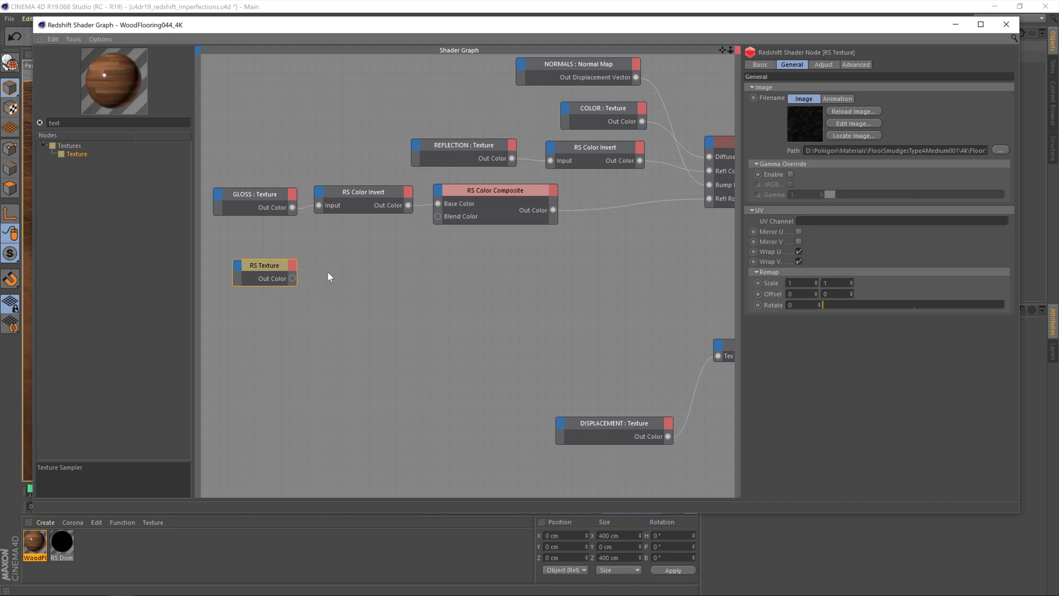
# Move the smudges texture aside and add a new Color Composite node from the 'compo' search.
pyautogui.moveTo(263, 272); pyautogui.dragTo(518, 269)
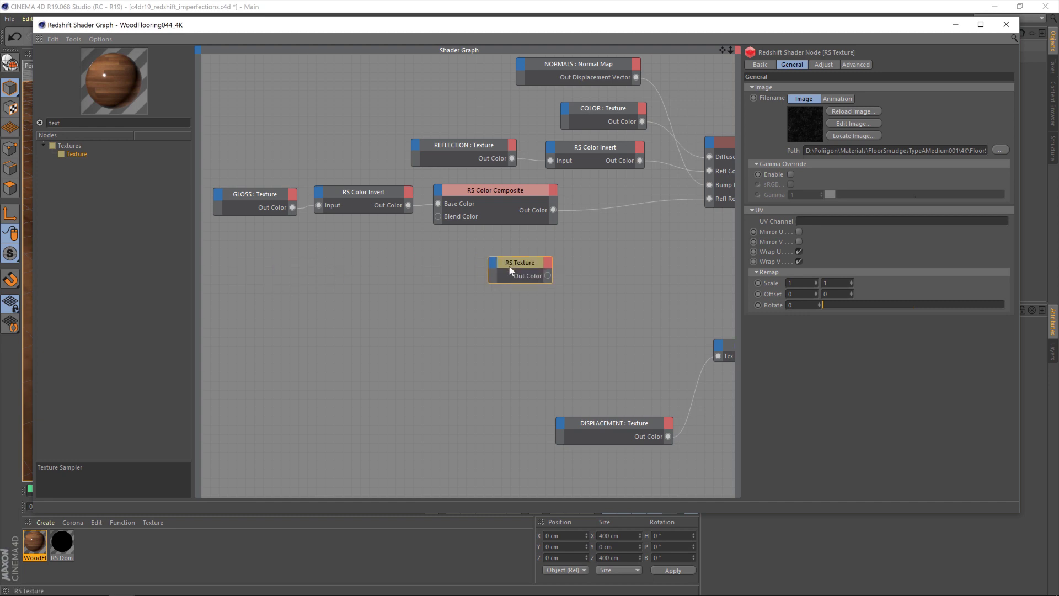
pyautogui.scroll(1, 603, 263)
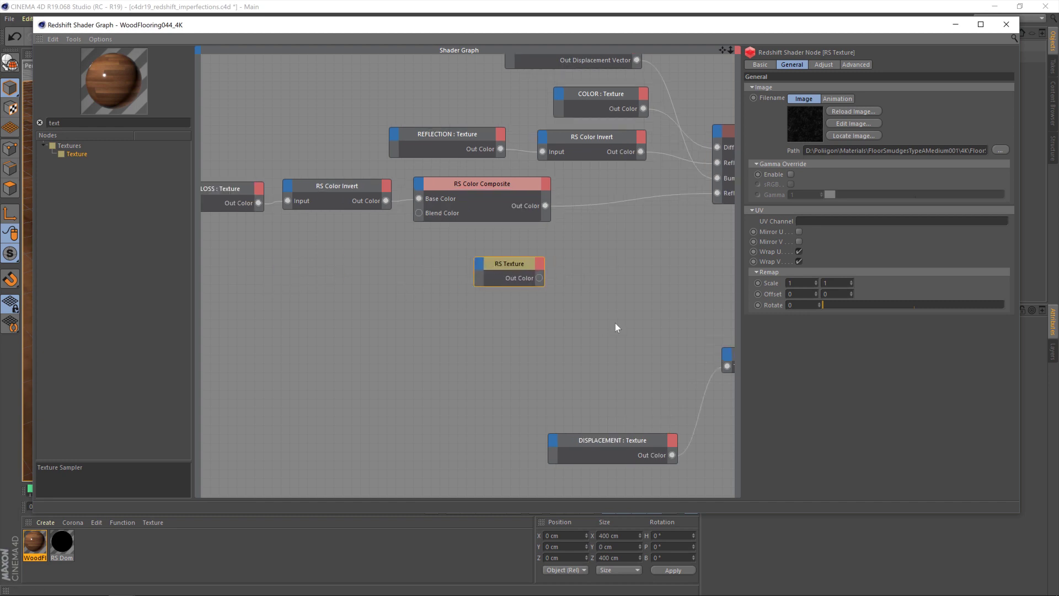
pyautogui.scroll(-2, 615, 323)
pyautogui.moveTo(627, 286); pyautogui.dragTo(573, 294, button='middle')
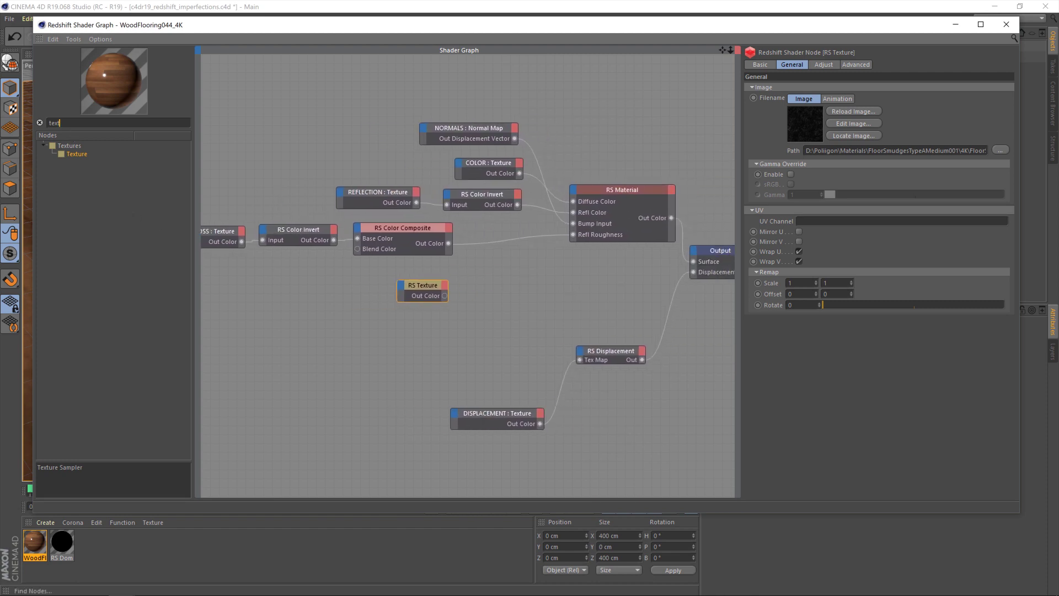
pyautogui.click(40, 122)
pyautogui.write('compo')
pyautogui.moveTo(101, 154); pyautogui.dragTo(492, 241)
# Feed the roughness composite into the new composite's Base Color and its output into Refl Roughness.
pyautogui.moveTo(616, 192); pyautogui.dragTo(642, 195)
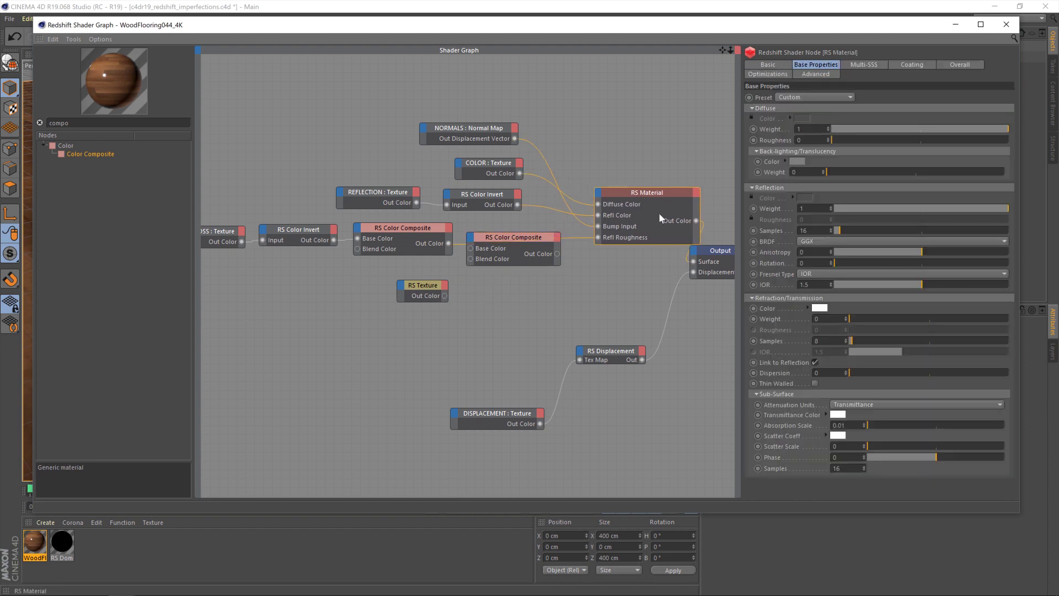
pyautogui.click(717, 251)
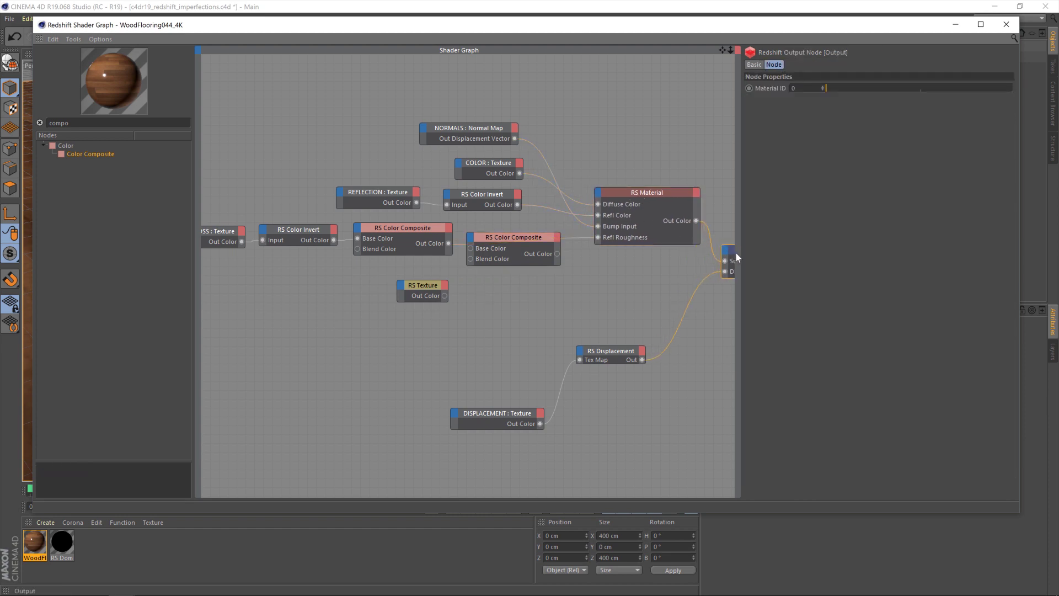
pyautogui.scroll(3, 608, 267)
pyautogui.moveTo(459, 225); pyautogui.dragTo(475, 223)
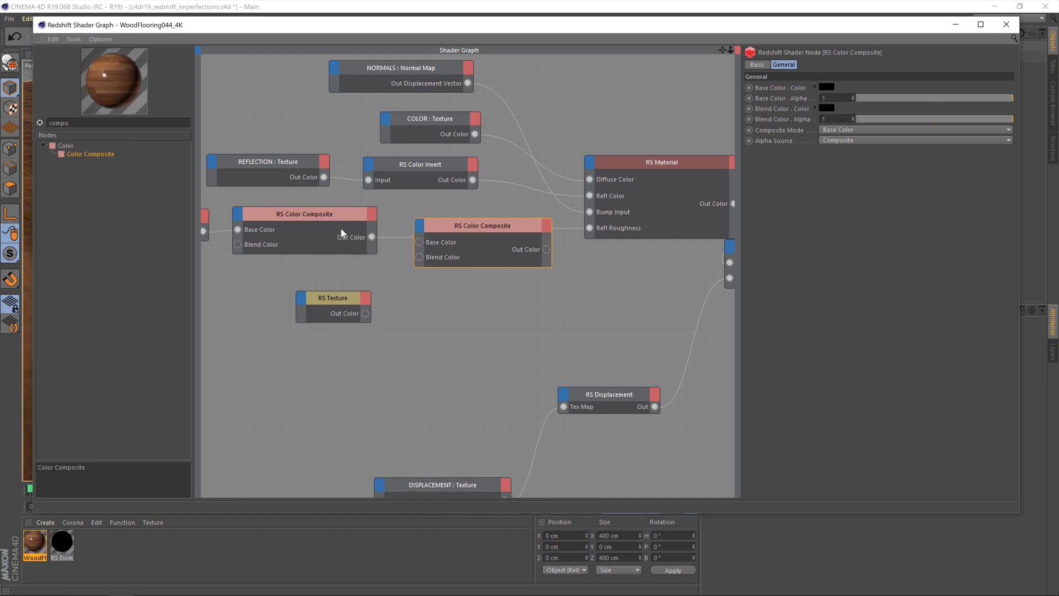
pyautogui.moveTo(422, 241); pyautogui.dragTo(424, 242)
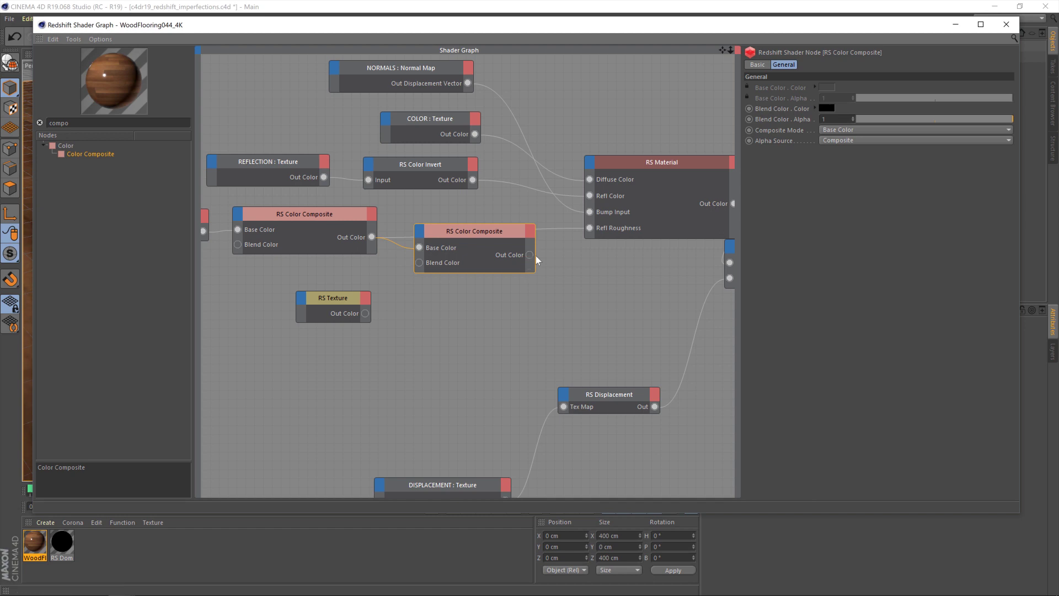
pyautogui.moveTo(529, 255); pyautogui.dragTo(590, 228)
# Name the composites ROUGHNESS (Adjust) and SMUDGES (Screen).
pyautogui.click(304, 223)
pyautogui.click(758, 65)
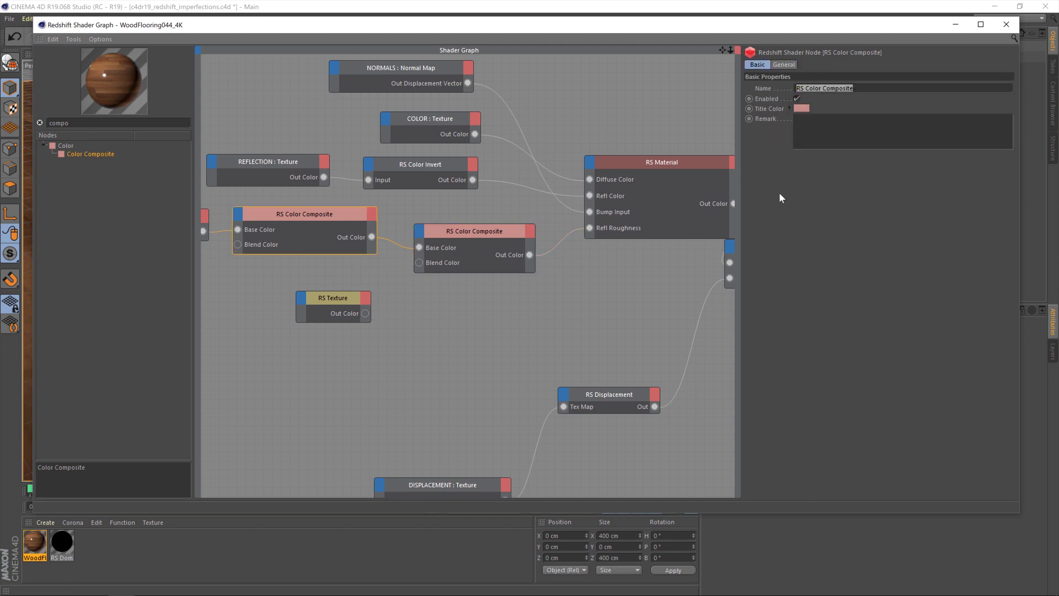
pyautogui.write('ROUGHNESS (Adjust)')
pyautogui.press('Return')
pyautogui.click(531, 228)
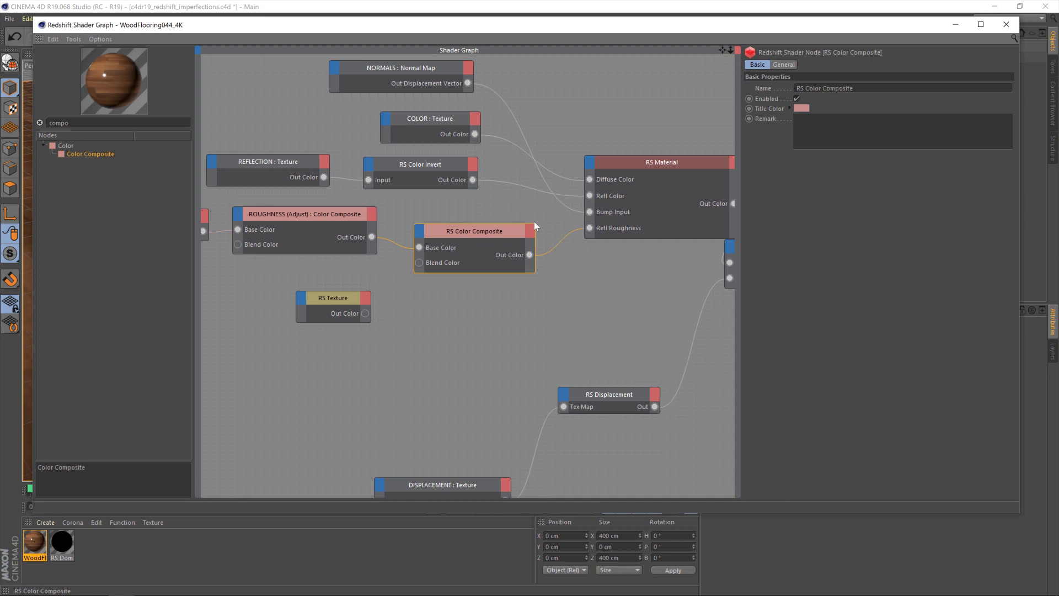
pyautogui.press('Tab')
pyautogui.write('SMUDGES (Screen)')
pyautogui.press('Return')
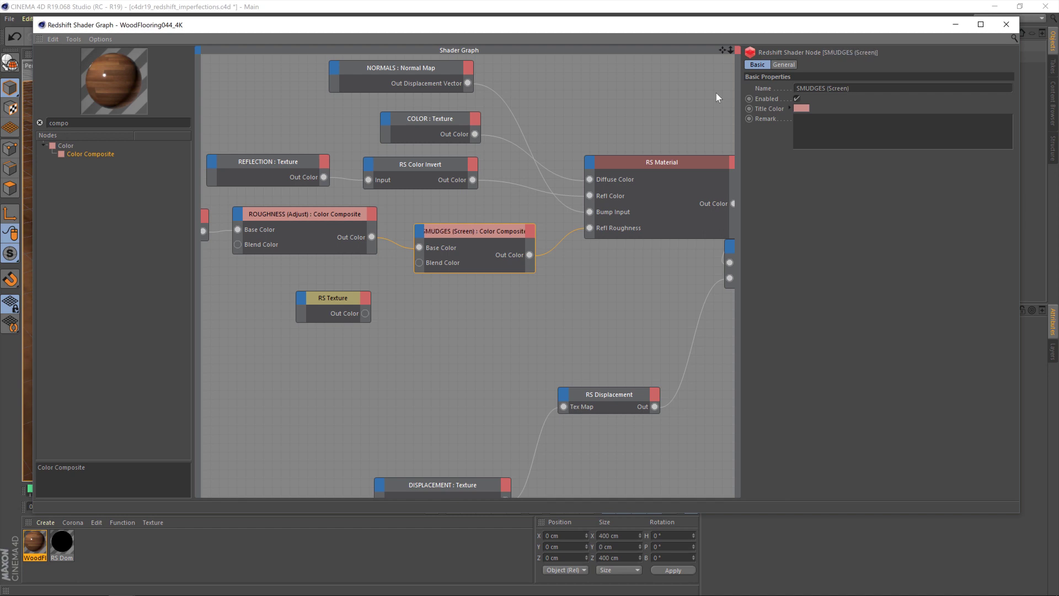
# Rename the smudges texture node SMUDGES.
pyautogui.click(336, 299)
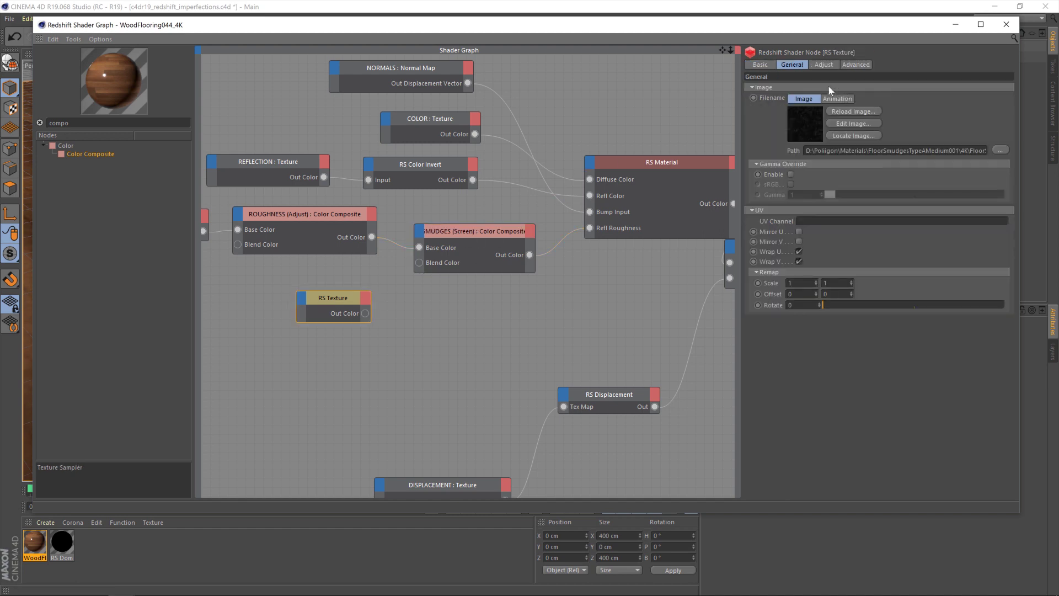
pyautogui.click(760, 64)
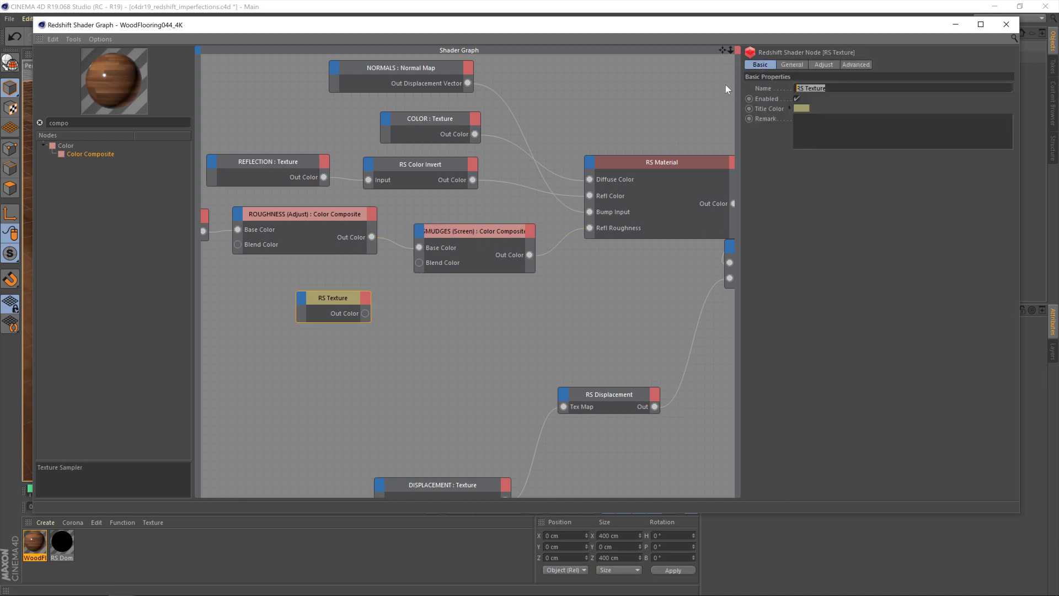
pyautogui.write('SMUDGES')
pyautogui.press('Return')
pyautogui.moveTo(364, 312); pyautogui.dragTo(350, 313)
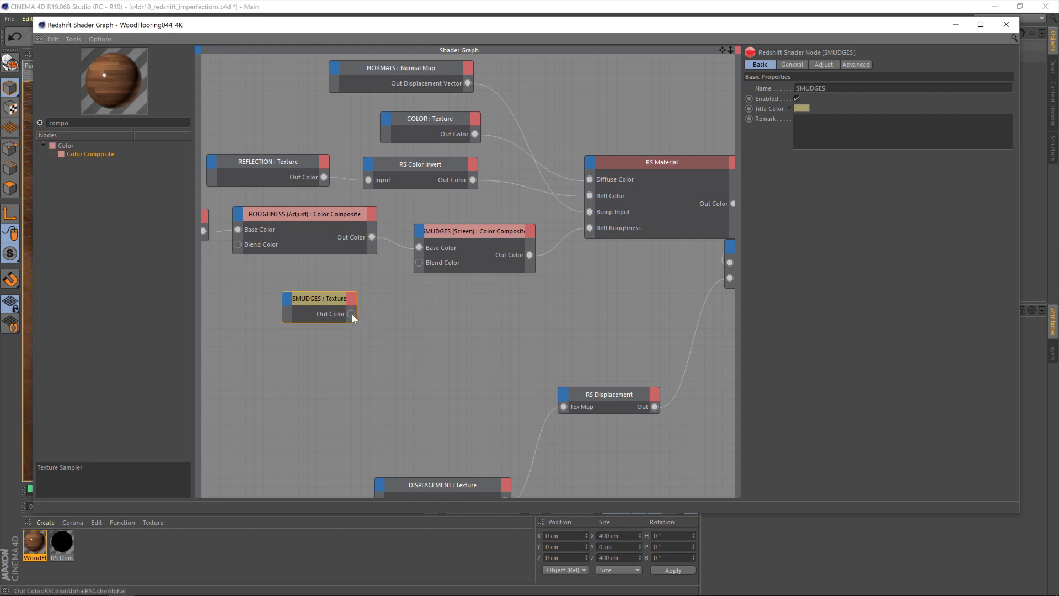
# Connect the SMUDGES texture output to the SMUDGES (Screen) Blend Color.
pyautogui.moveTo(352, 314); pyautogui.dragTo(419, 262)
pyautogui.click(524, 236)
pyautogui.moveTo(524, 237)
pyautogui.mouseDown()
pyautogui.moveTo(485, 239)
pyautogui.moveTo(496, 237)
pyautogui.mouseUp()
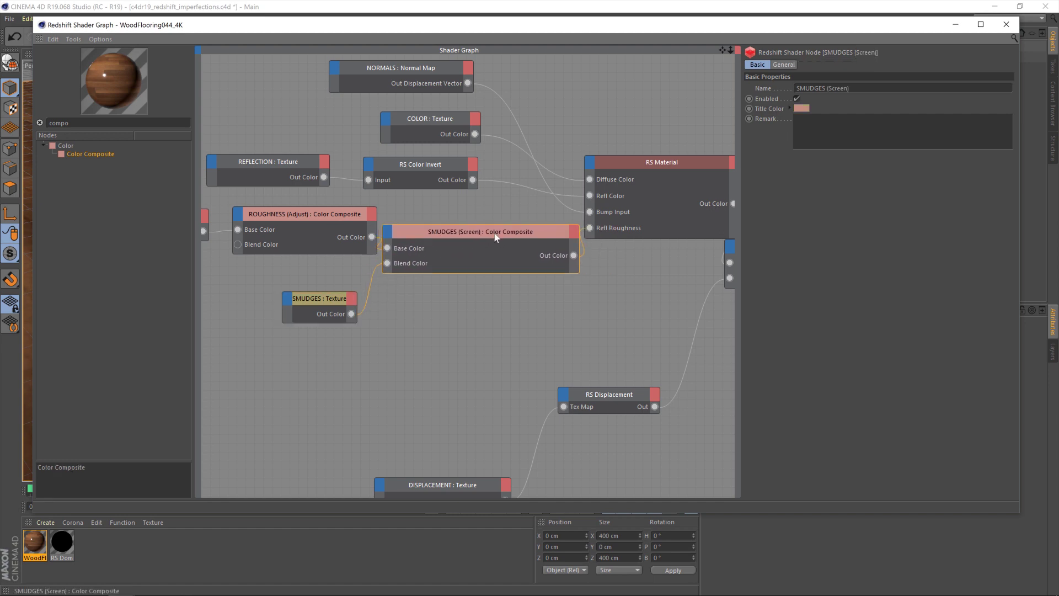
# Set the SMUDGES (Screen) composite mode to Screen and tidy the node layout.
pyautogui.click(778, 65)
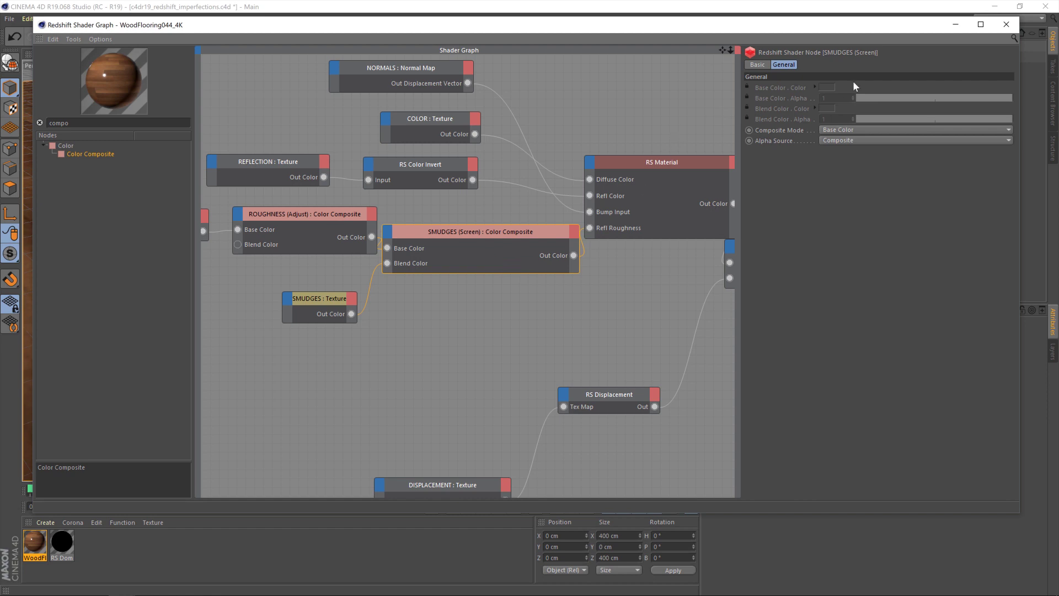
pyautogui.click(852, 129)
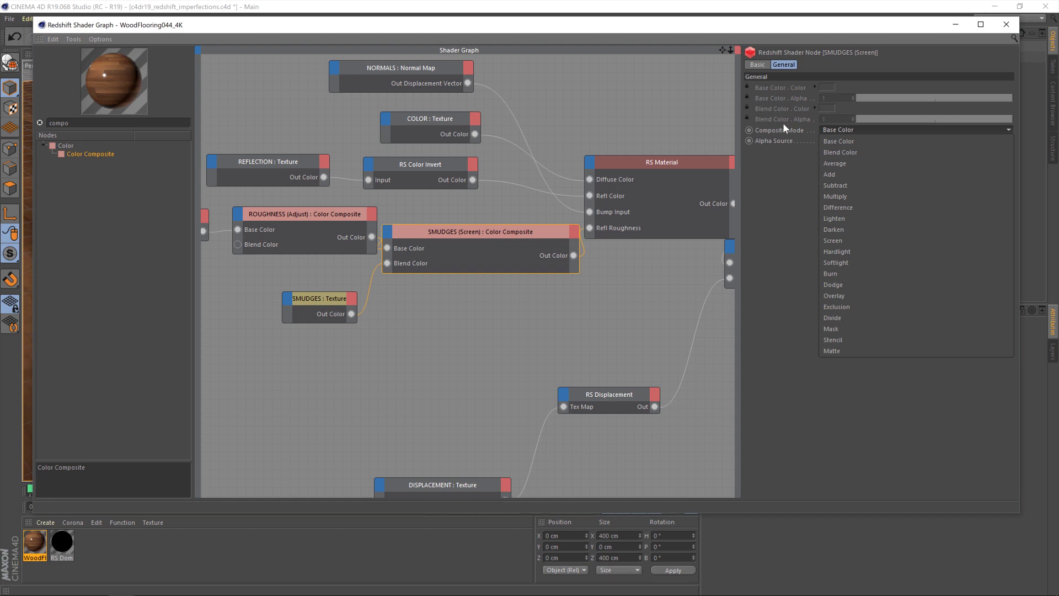
pyautogui.click(853, 241)
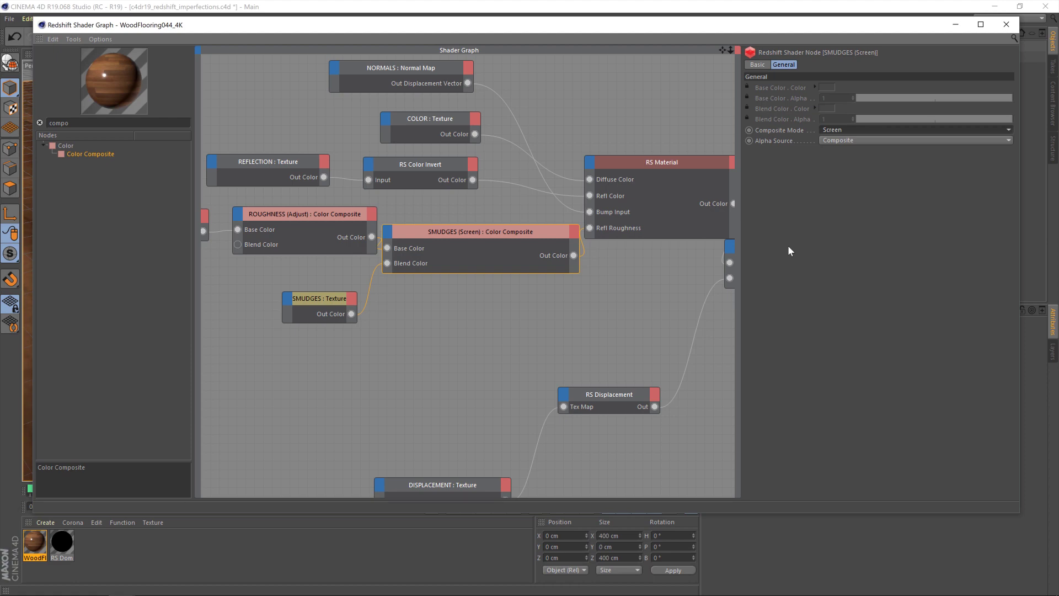
pyautogui.moveTo(296, 219); pyautogui.dragTo(283, 220)
pyautogui.moveTo(318, 300); pyautogui.dragTo(316, 300)
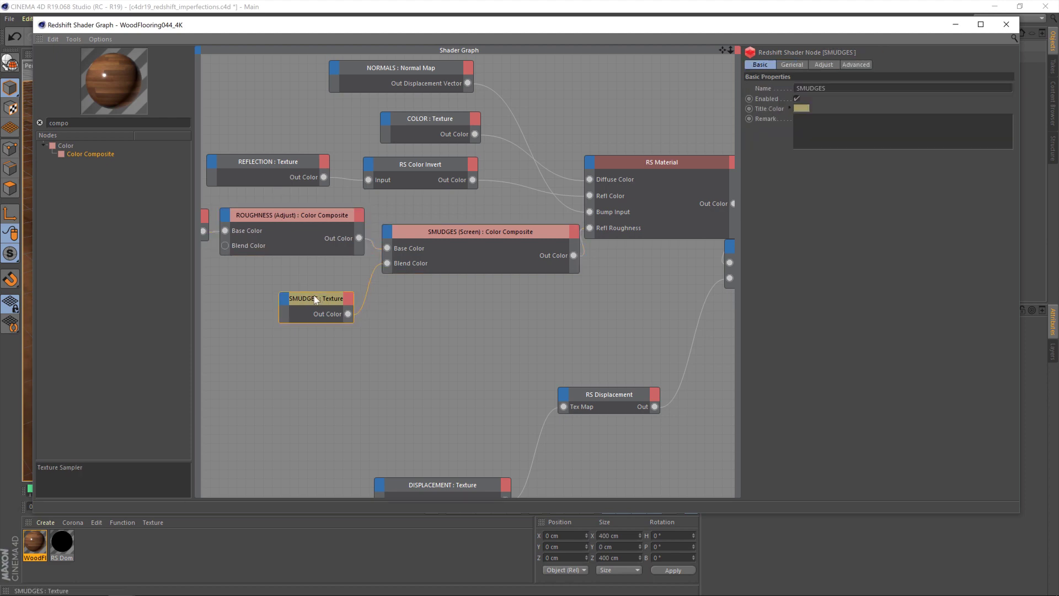
pyautogui.click(953, 24)
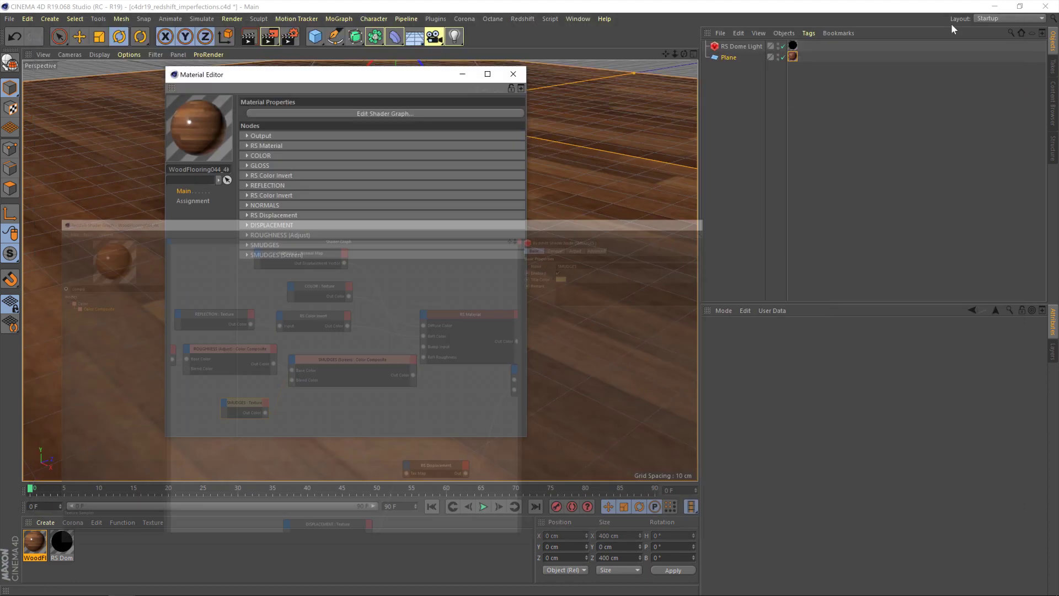
# Render the smudged wood floor to the Picture Viewer and check the reflections.
pyautogui.click(512, 74)
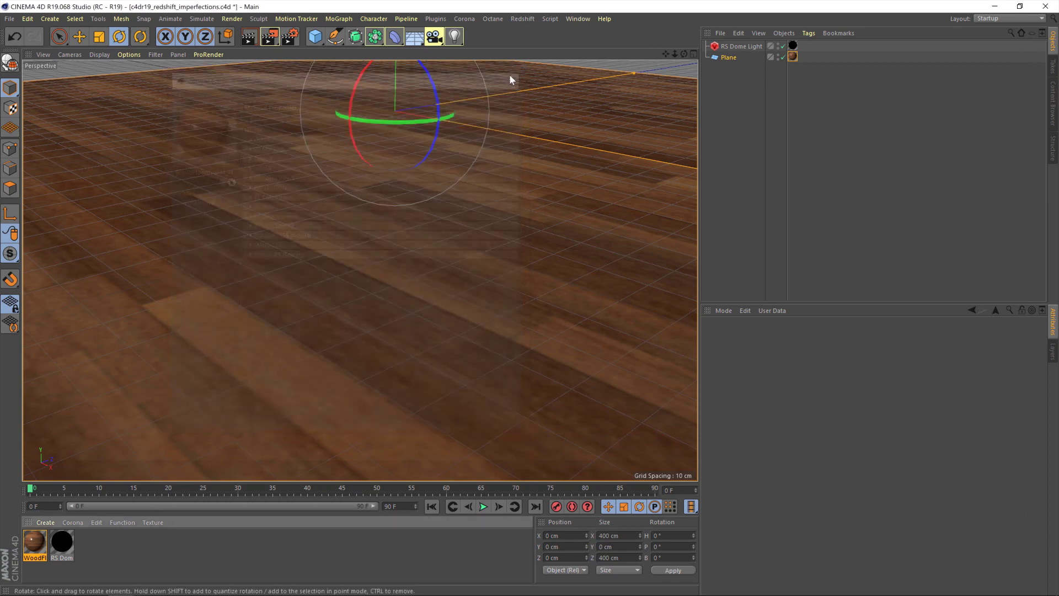
pyautogui.click(269, 38)
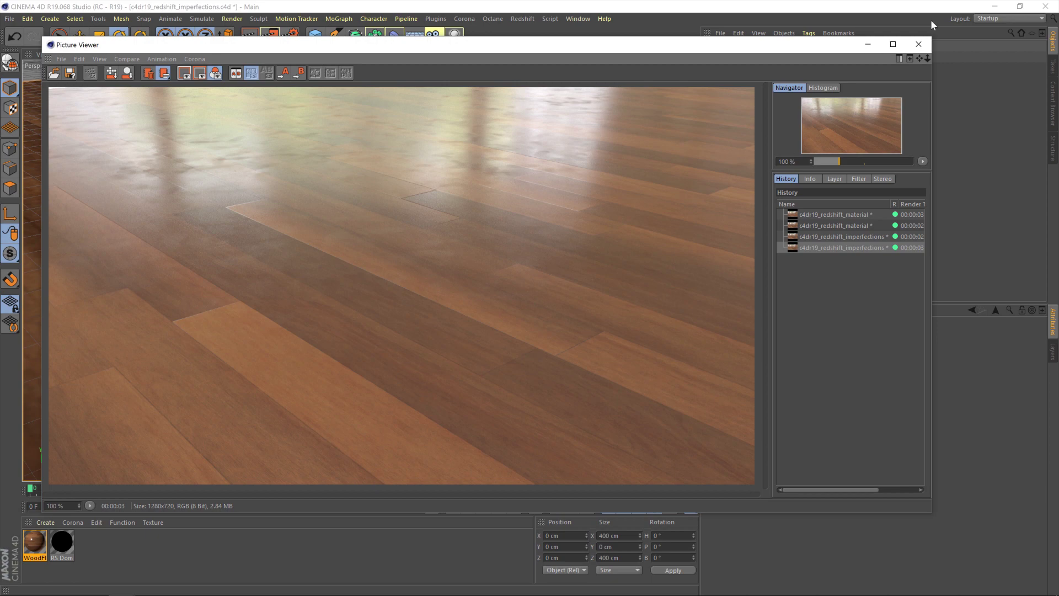
pyautogui.click(918, 44)
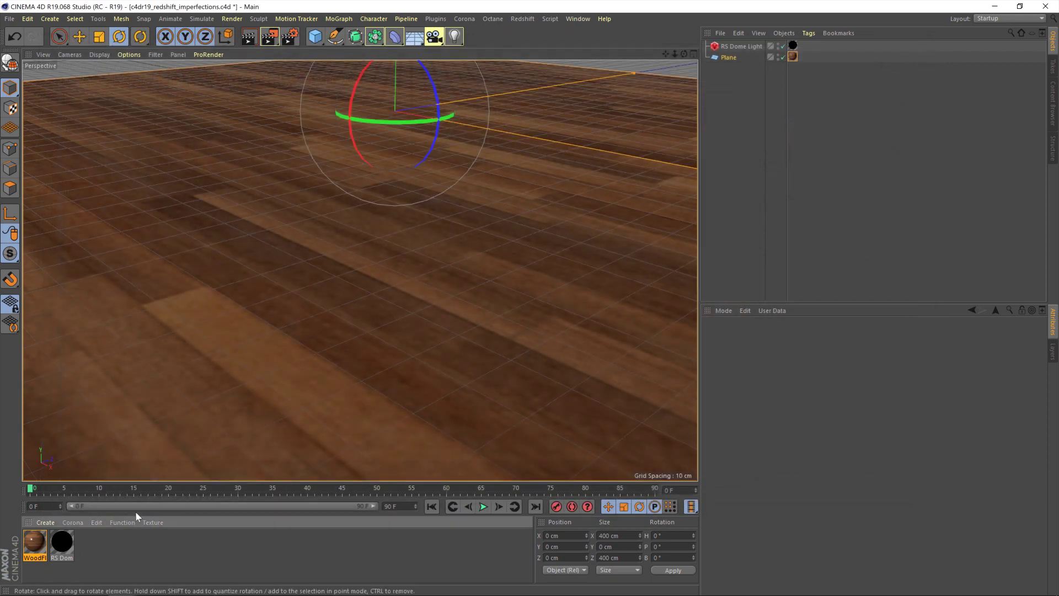
pyautogui.doubleClick(35, 542)
# Set the SMUDGES texture's Remap Scale to 0.7 on both axes.
pyautogui.click(378, 114)
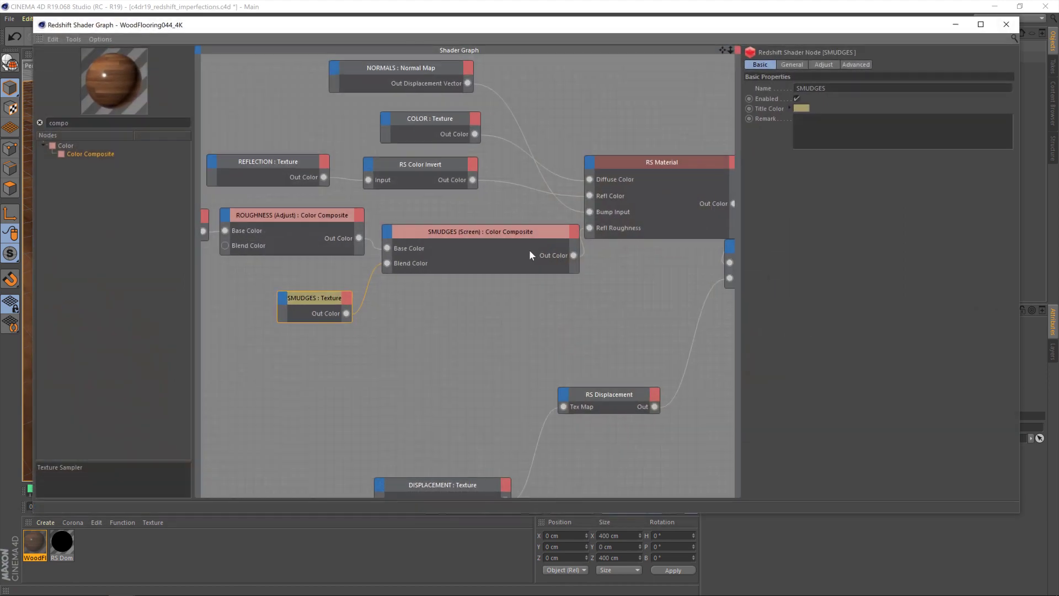
pyautogui.moveTo(667, 163); pyautogui.dragTo(681, 165)
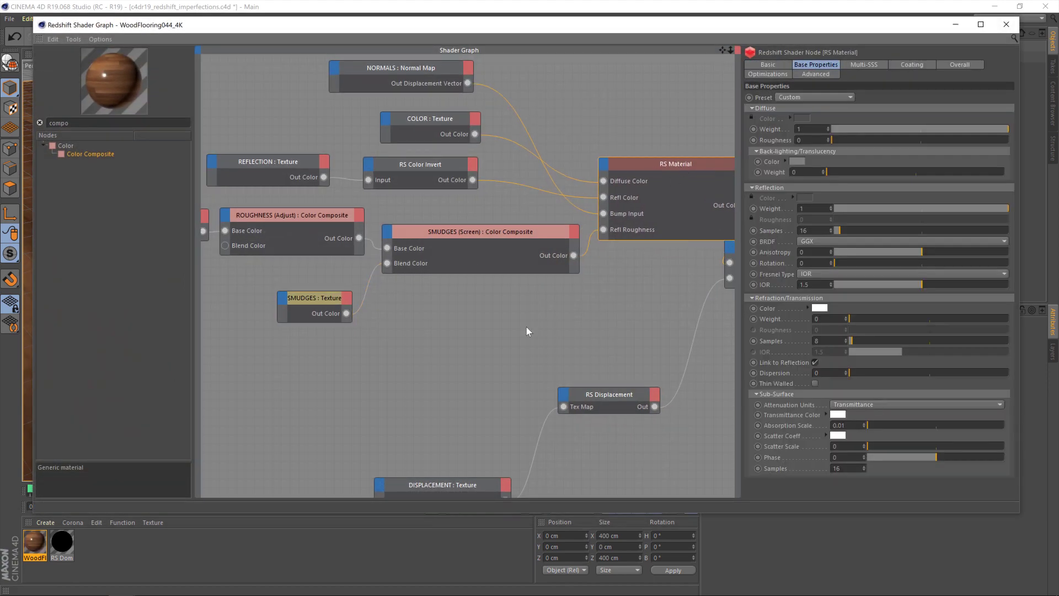
pyautogui.click(306, 302)
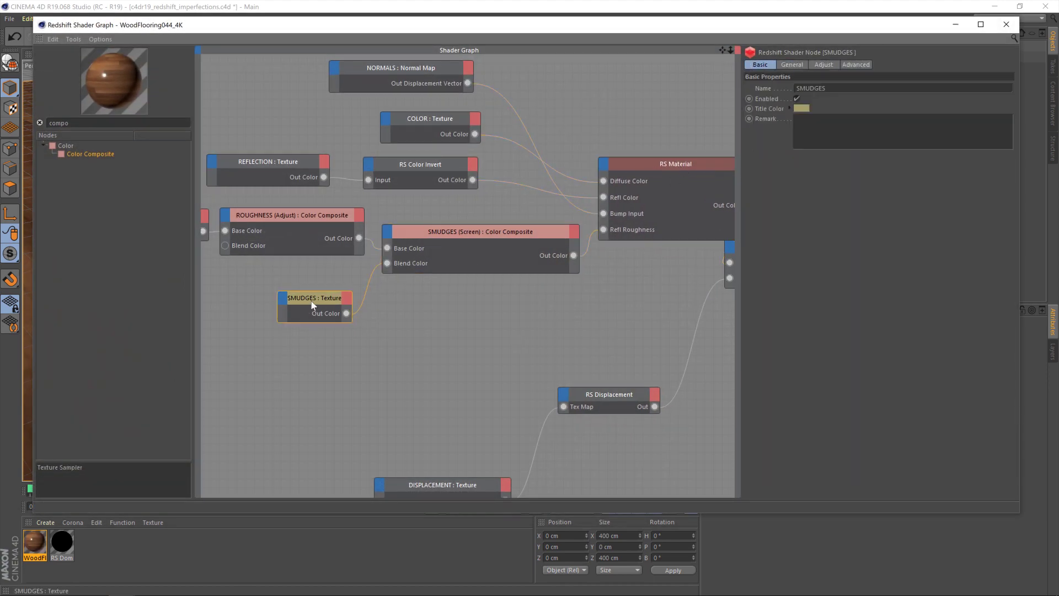
pyautogui.click(786, 65)
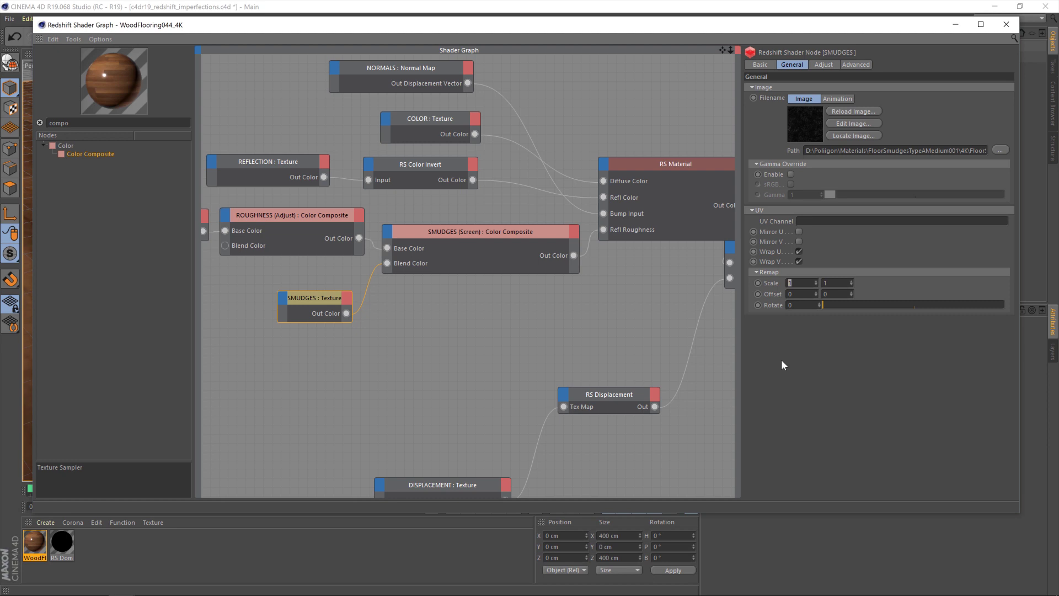
pyautogui.write('0.7')
pyautogui.press('Tab')
pyautogui.write('0.7')
# Move the SMUDGES texture node further left in the graph.
pyautogui.moveTo(318, 304); pyautogui.dragTo(223, 308)
pyautogui.scroll(1, 374, 326)
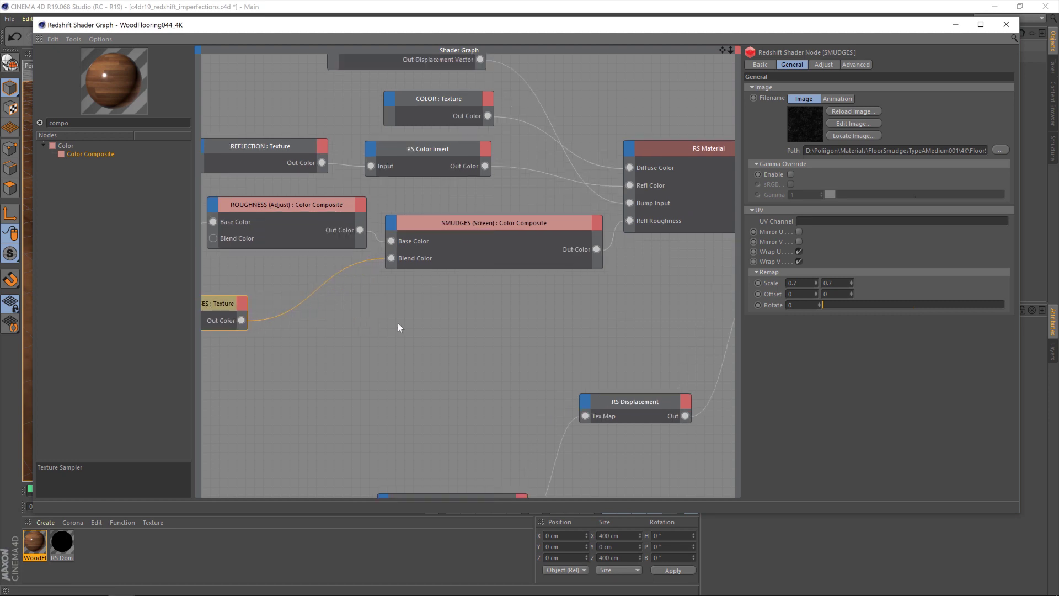
pyautogui.moveTo(292, 336); pyautogui.dragTo(455, 333, button='middle')
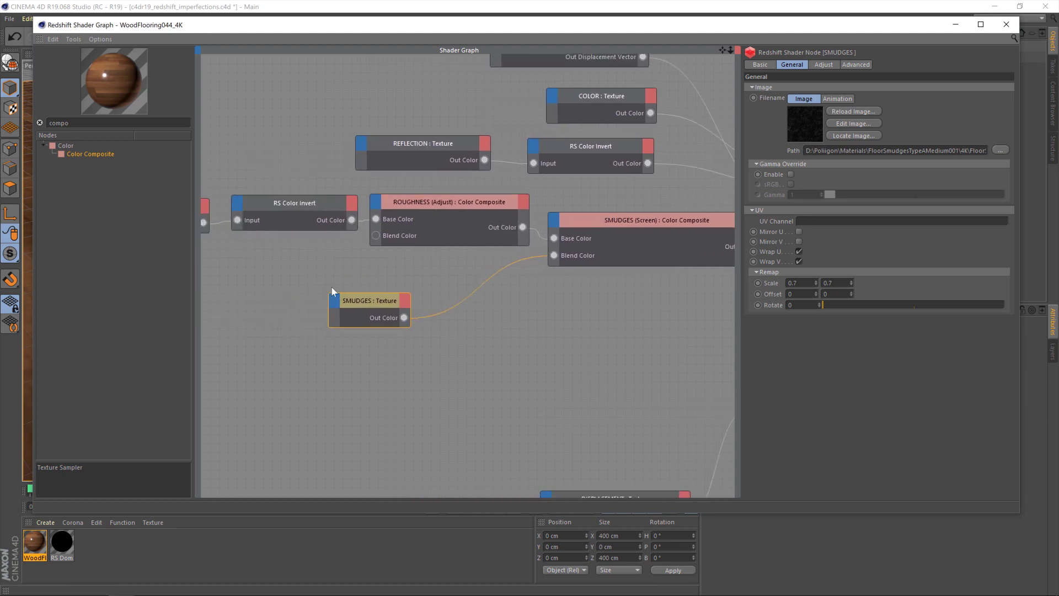
pyautogui.moveTo(372, 298); pyautogui.dragTo(309, 300)
pyautogui.click(441, 234)
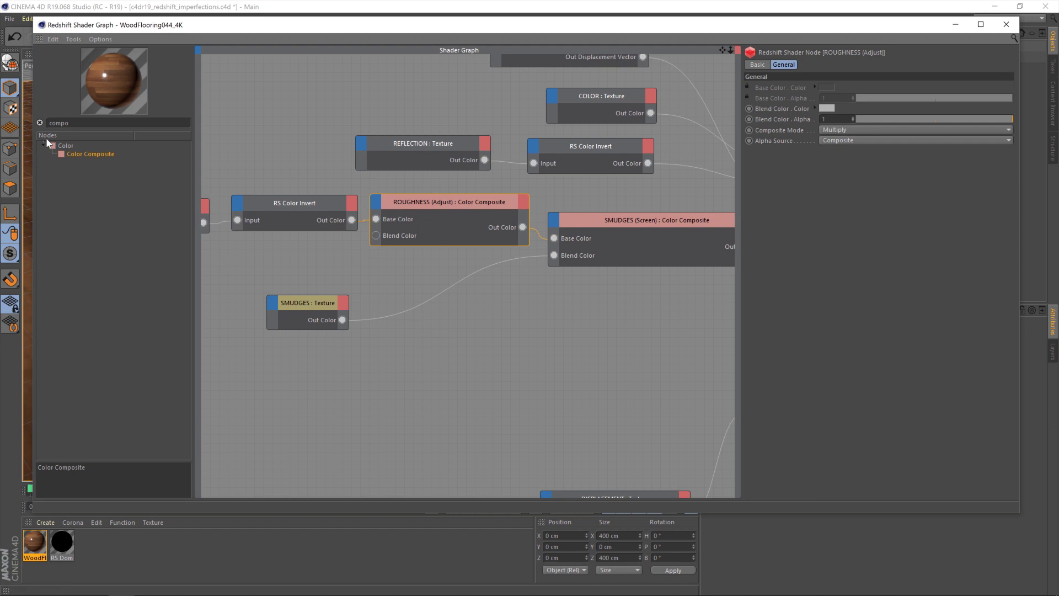
# Insert a Color Composite between the SMUDGES texture and the SMUDGES (Screen) Blend Color.
pyautogui.moveTo(68, 156)
pyautogui.mouseDown()
pyautogui.moveTo(467, 366)
pyautogui.moveTo(426, 290)
pyautogui.mouseUp()
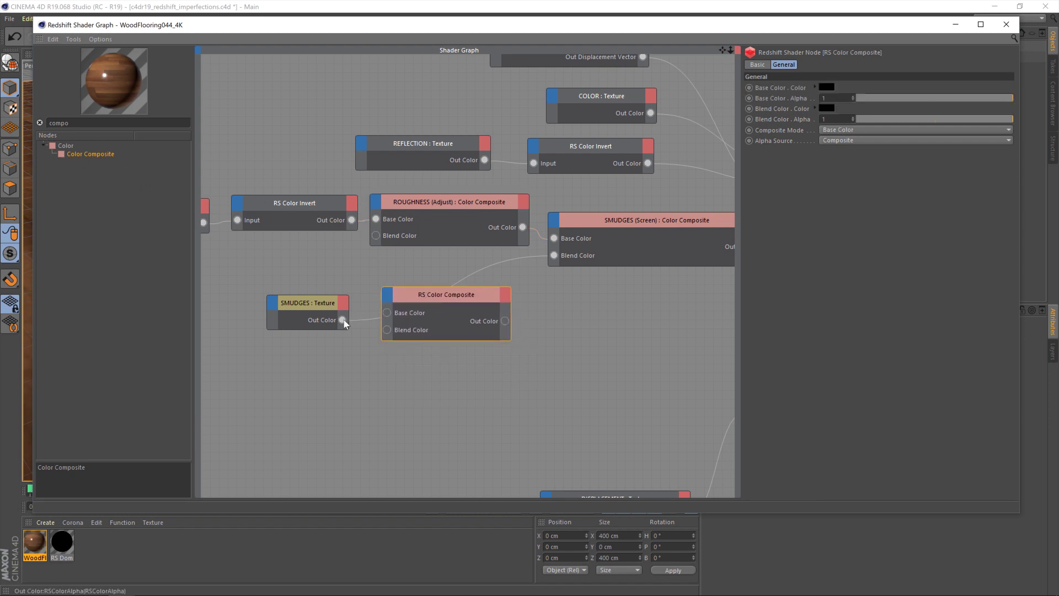
pyautogui.moveTo(342, 320); pyautogui.dragTo(387, 313)
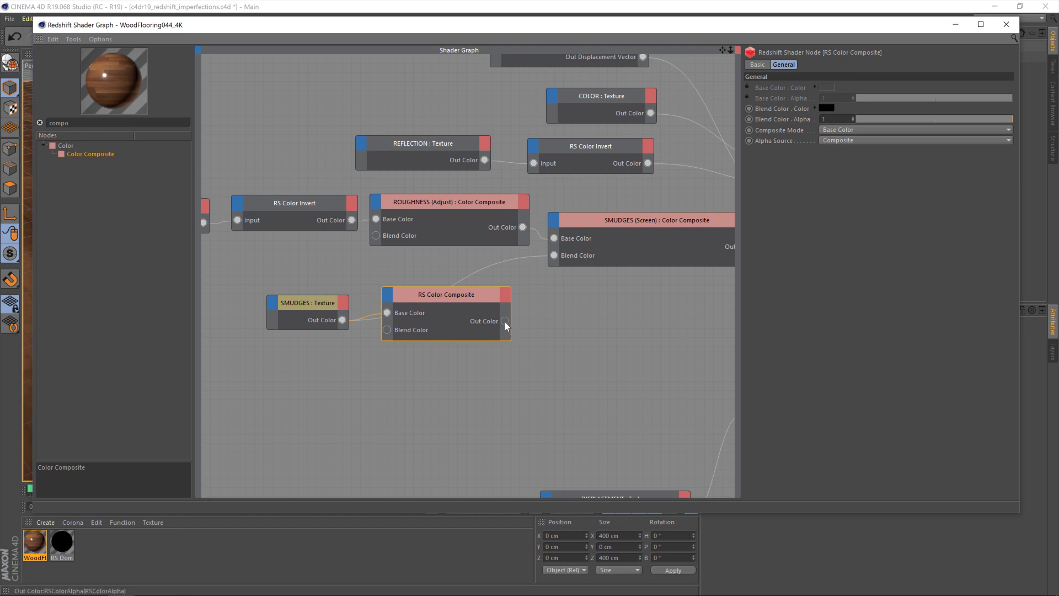
pyautogui.moveTo(505, 321)
pyautogui.mouseDown()
pyautogui.moveTo(537, 263)
pyautogui.moveTo(553, 255)
pyautogui.mouseUp()
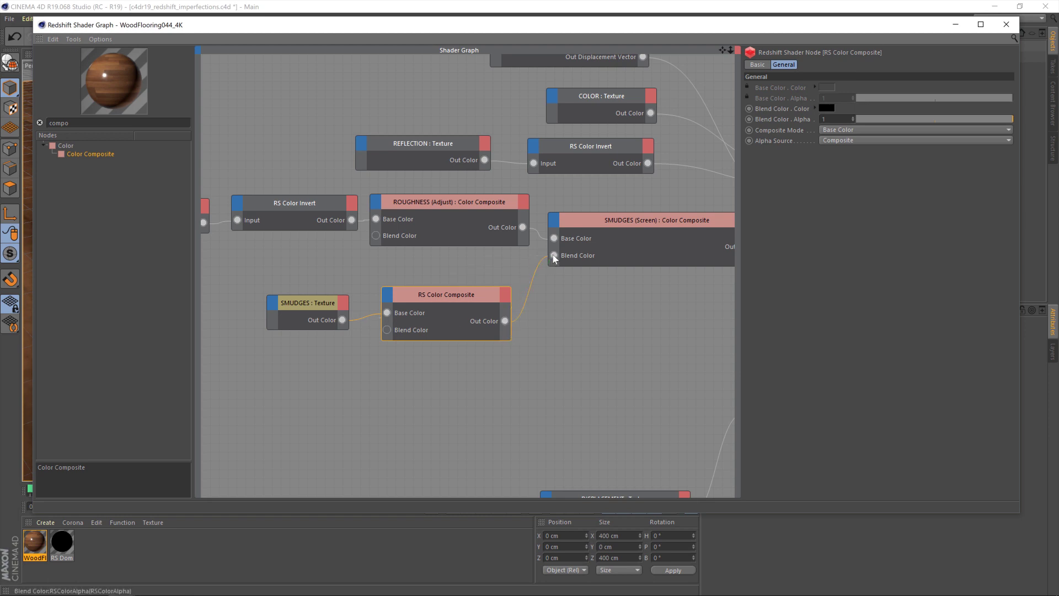
pyautogui.click(665, 223)
pyautogui.moveTo(466, 298); pyautogui.dragTo(470, 286)
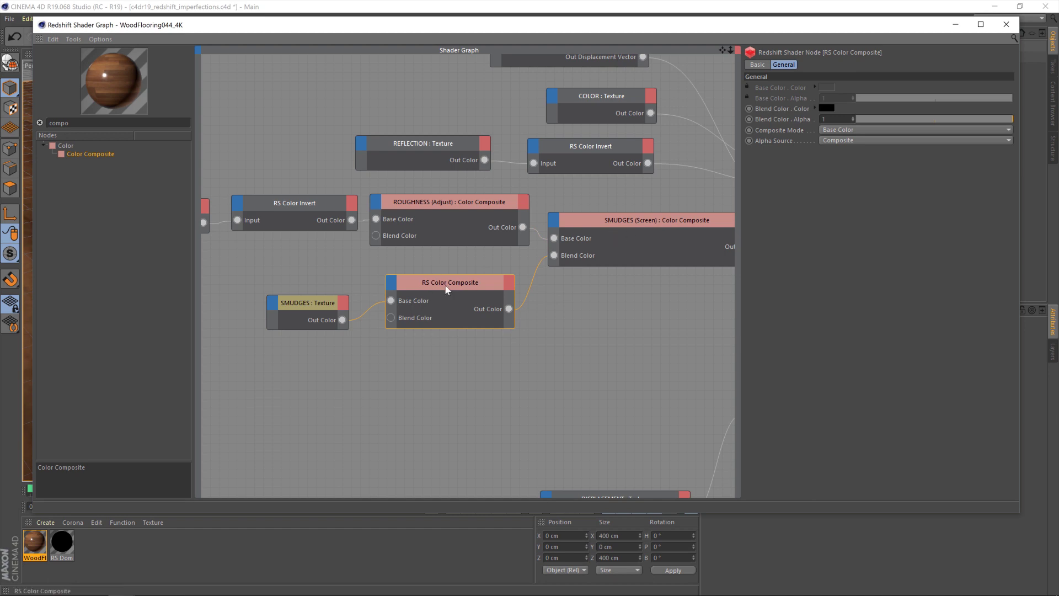
# Rename the new composite node SMUDGES (Adjust).
pyautogui.click(759, 64)
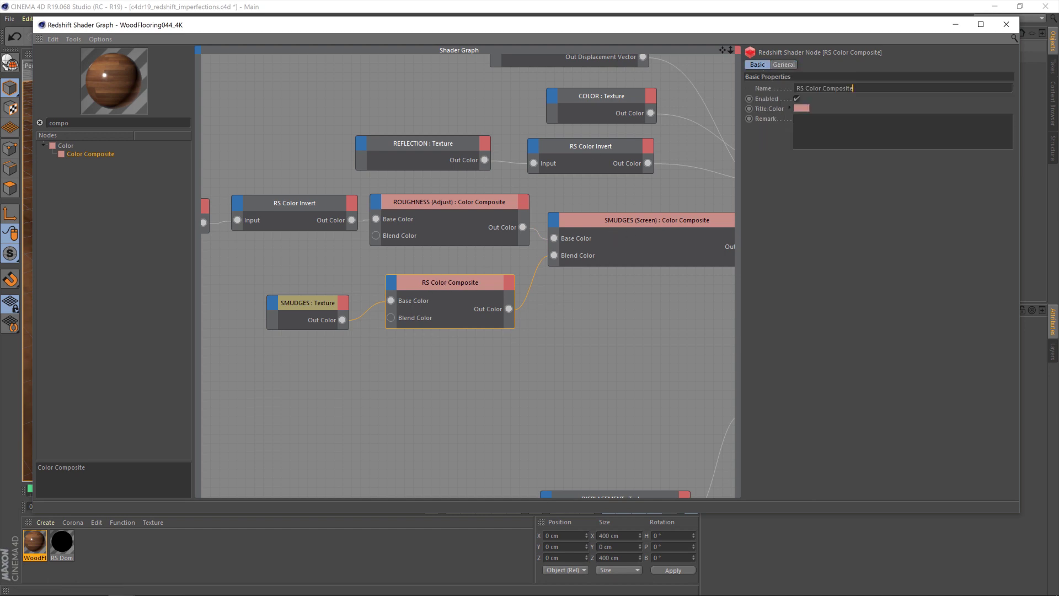
pyautogui.hotkey('ctrl', 'a')
pyautogui.write('SMUDGES (Adjust)')
pyautogui.press('Return')
pyautogui.click(785, 65)
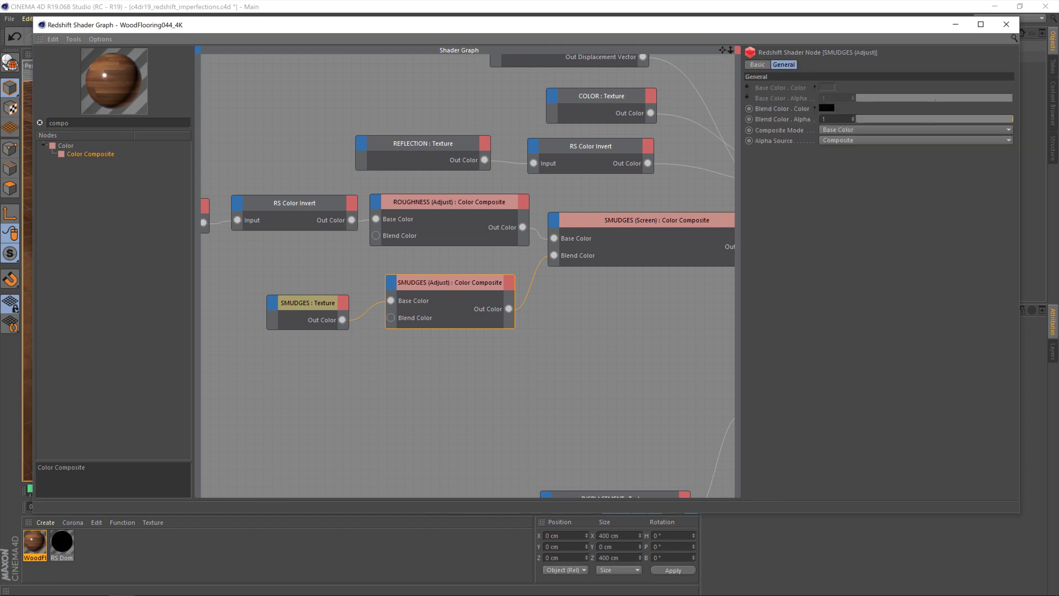
# Set the SMUDGES (Adjust) composite mode to Multiply.
pyautogui.click(522, 227)
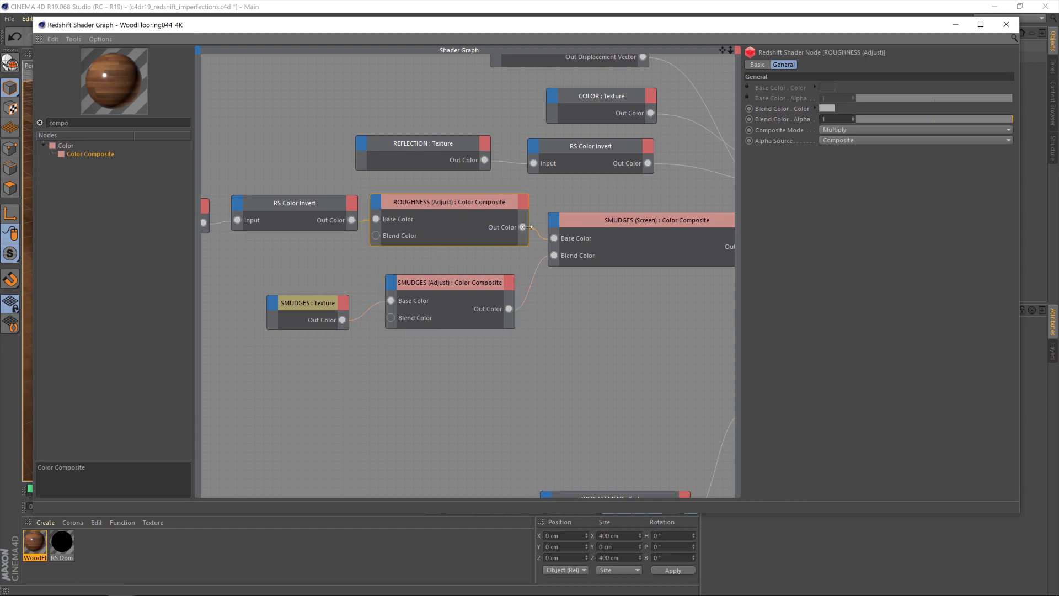
pyautogui.click(449, 282)
pyautogui.click(860, 140)
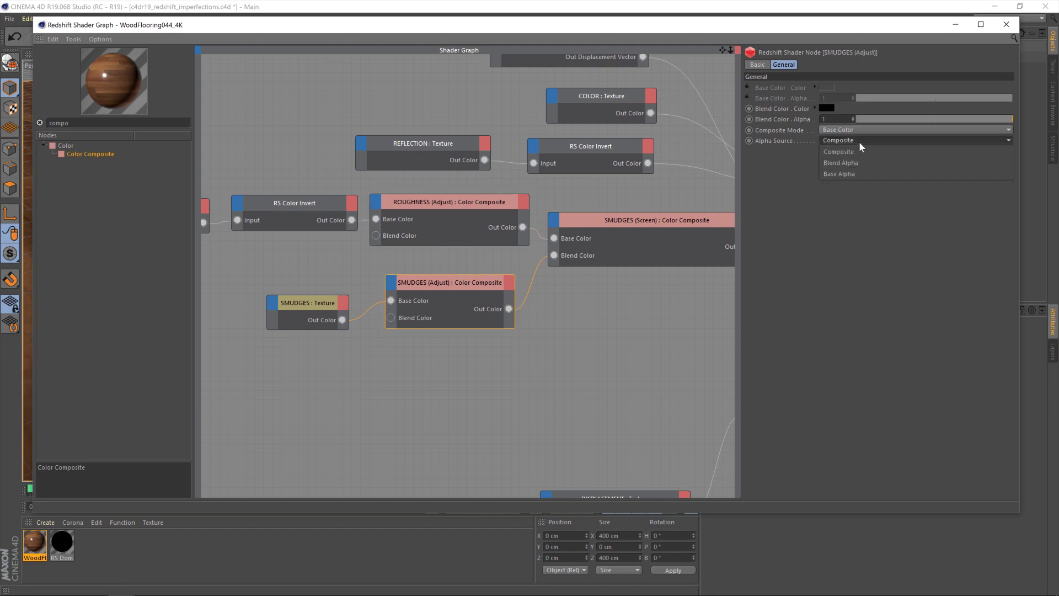
pyautogui.click(852, 145)
pyautogui.click(853, 130)
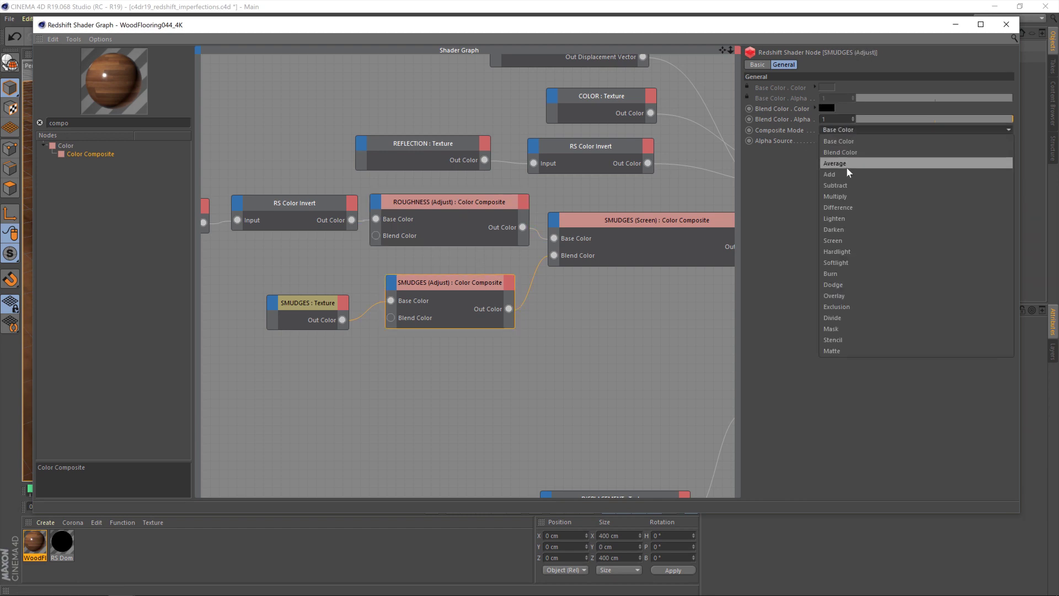
pyautogui.click(849, 196)
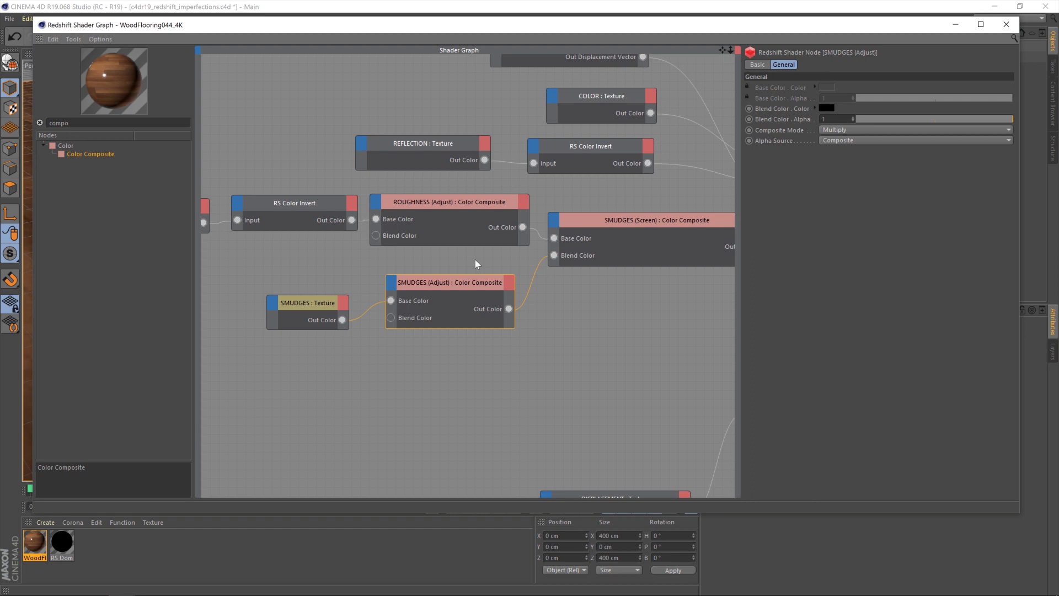
# Darken the SMUDGES (Adjust) Blend Color to a mid grey of about 51%.
pyautogui.click(826, 108)
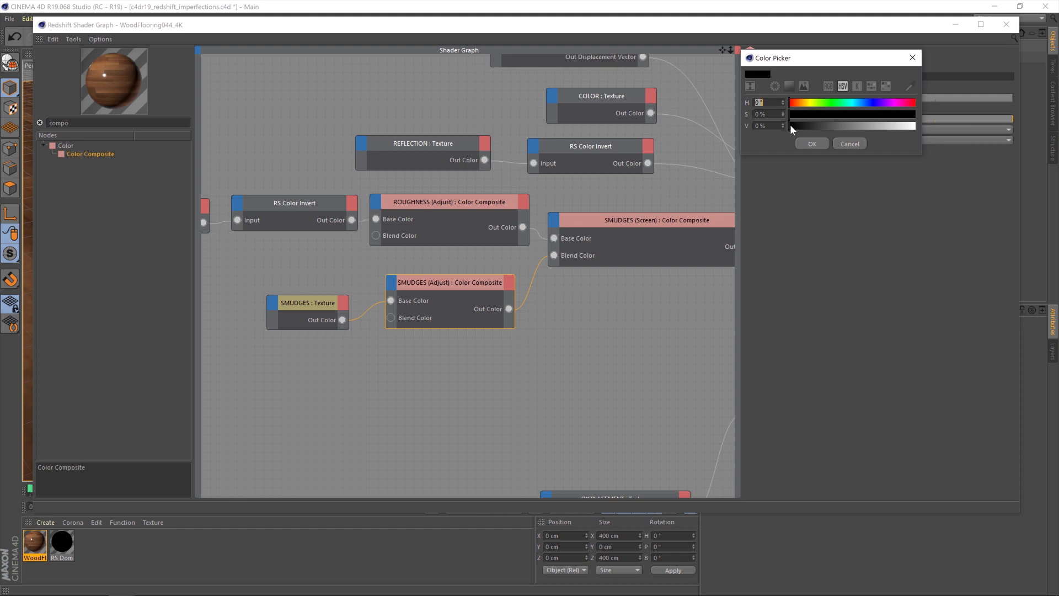
pyautogui.moveTo(790, 126); pyautogui.dragTo(915, 126)
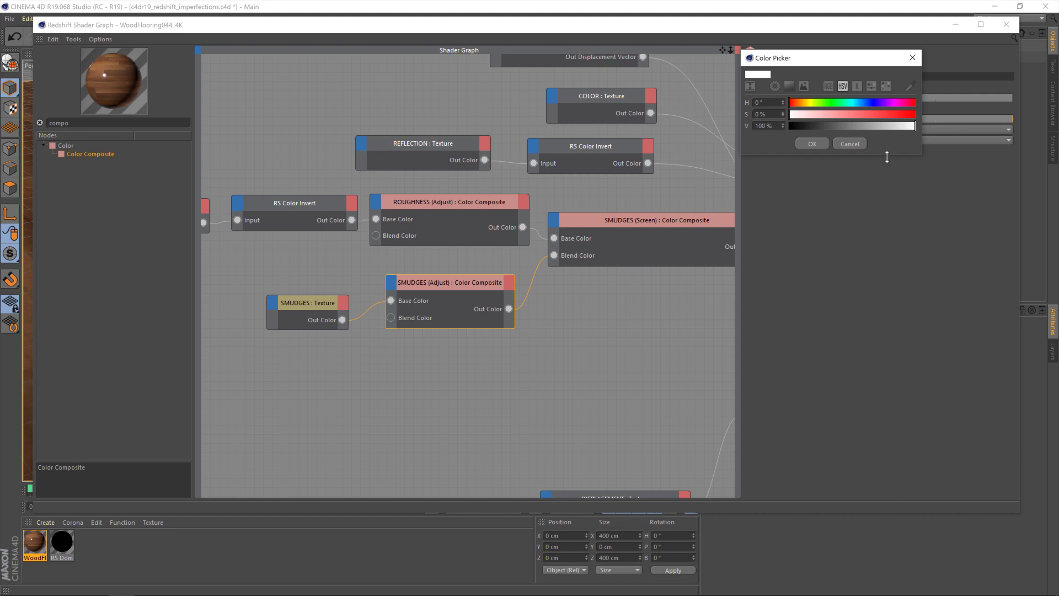
pyautogui.moveTo(913, 128); pyautogui.dragTo(853, 131)
pyautogui.click(812, 144)
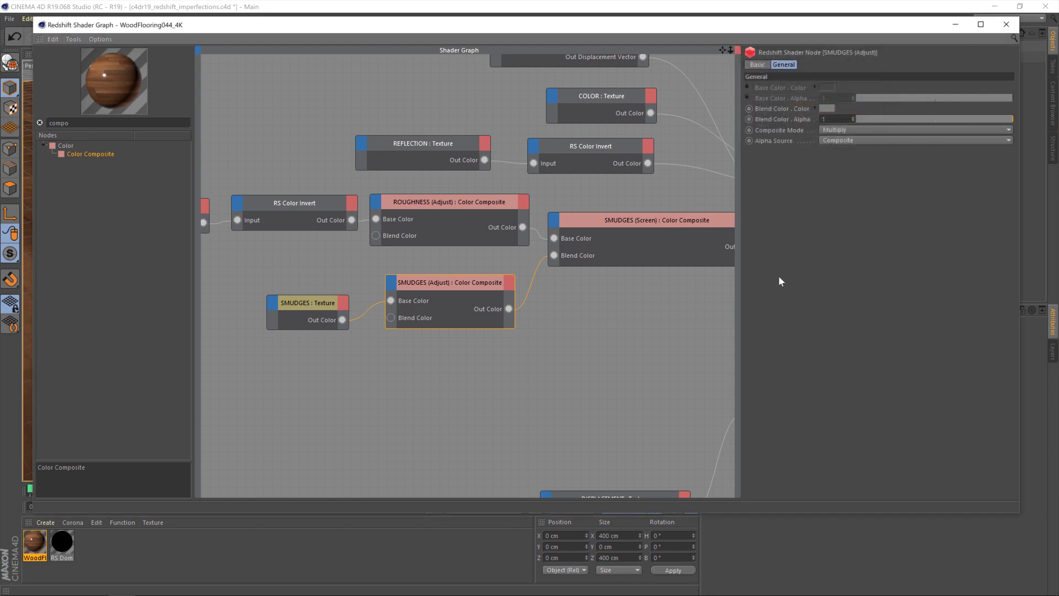
pyautogui.scroll(-3, 630, 314)
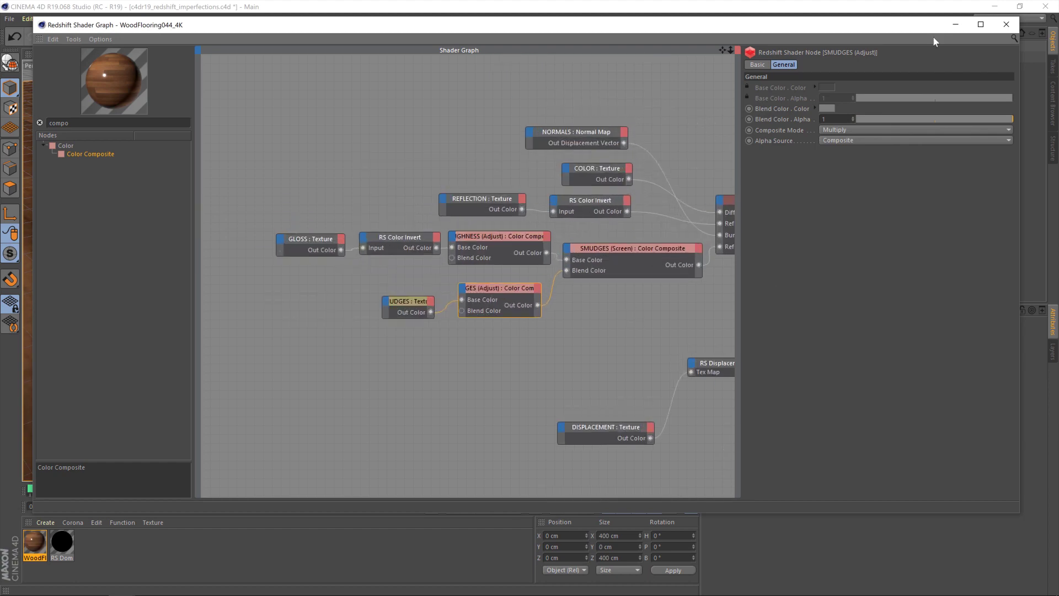
# Render the wood floor to preview the toned-down smudges.
pyautogui.click(957, 26)
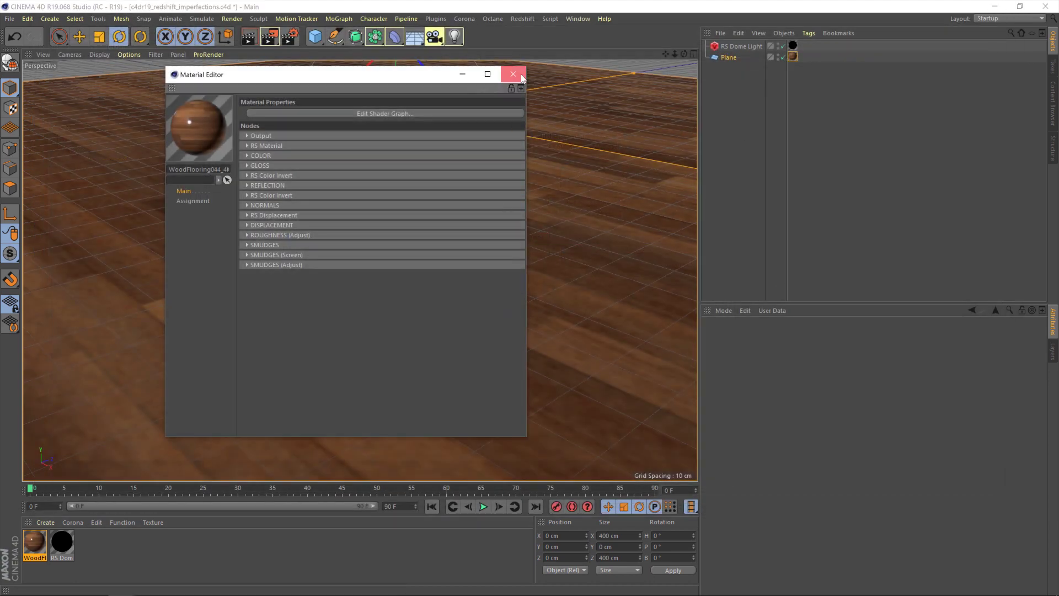
pyautogui.click(513, 73)
pyautogui.click(290, 37)
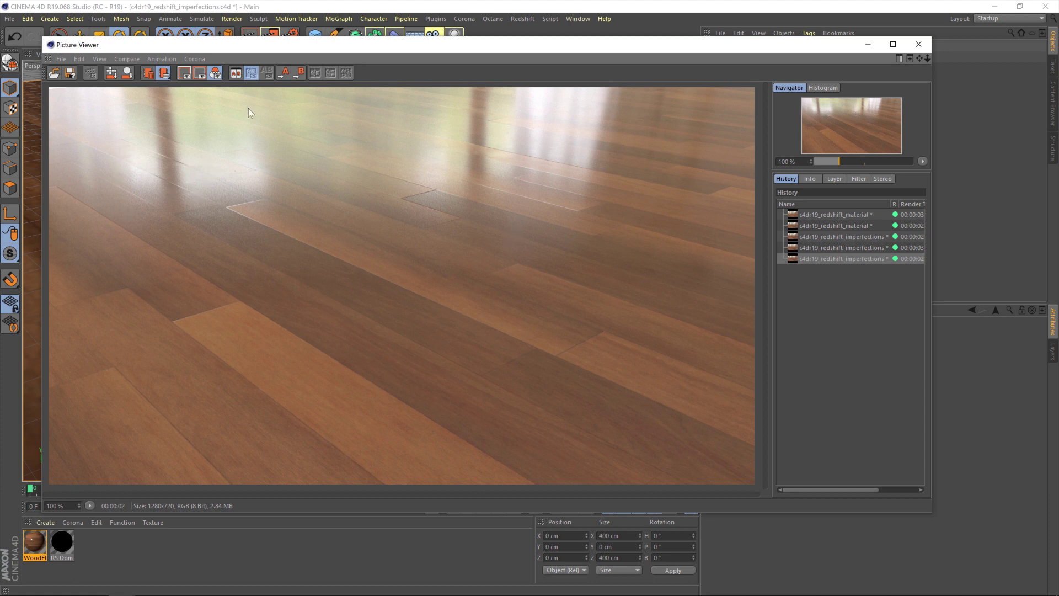
# Restart the render, stop it, and reopen the WoodFlooring044_4K material.
pyautogui.click(270, 32)
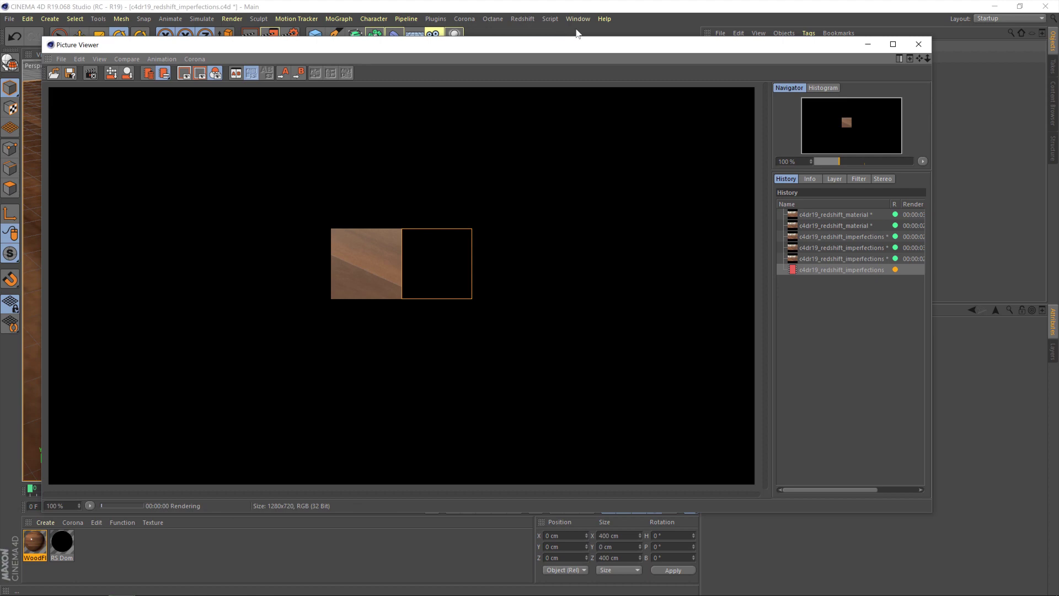
pyautogui.hotkey('shift', 'r')
pyautogui.click(554, 341)
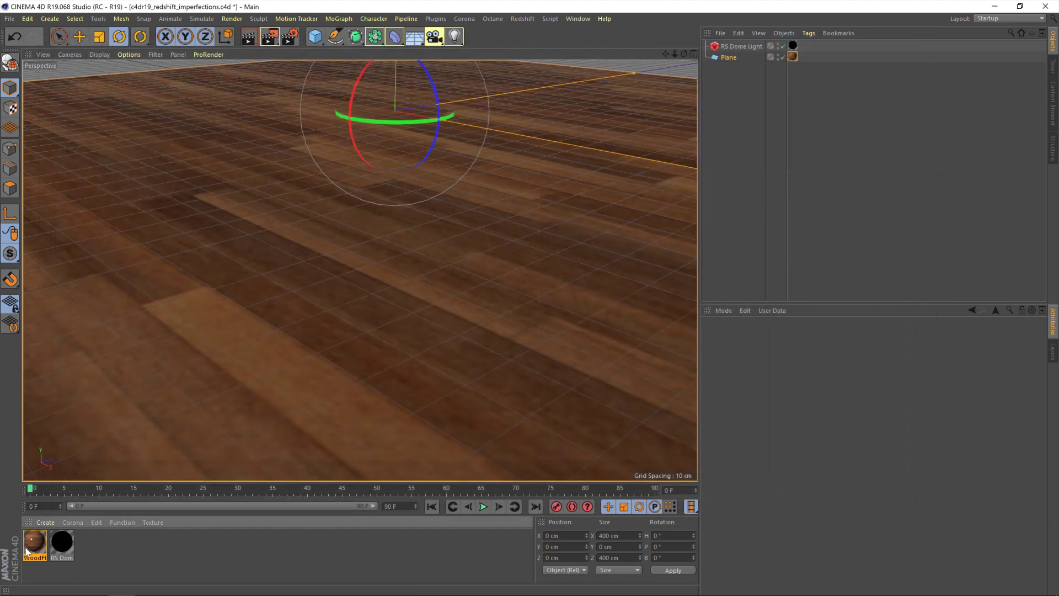
pyautogui.doubleClick(34, 542)
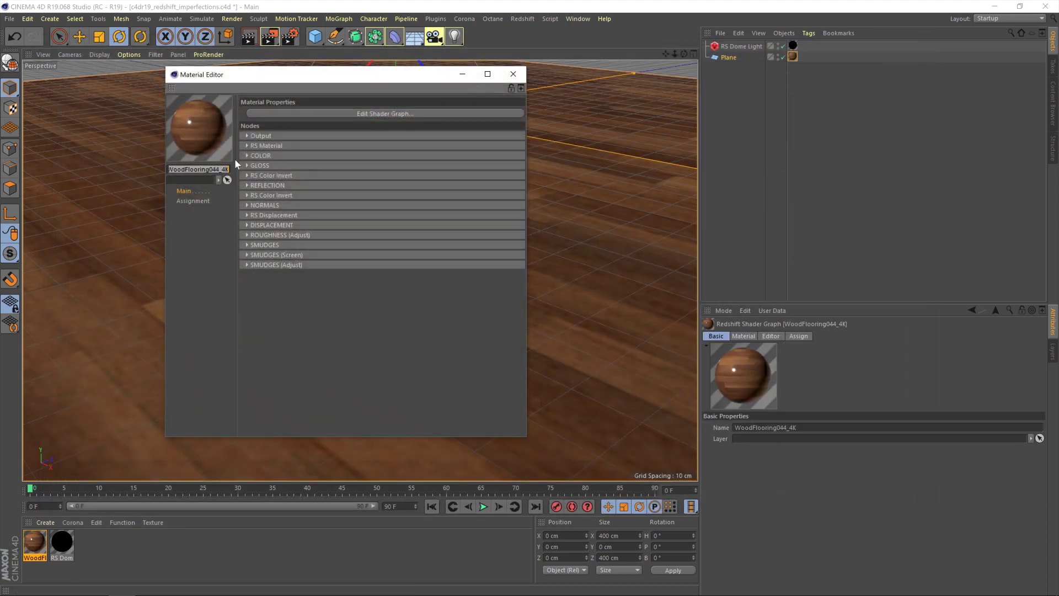
# Lighten the SMUDGES (Adjust) blend colour value to about 75% grey.
pyautogui.click(350, 113)
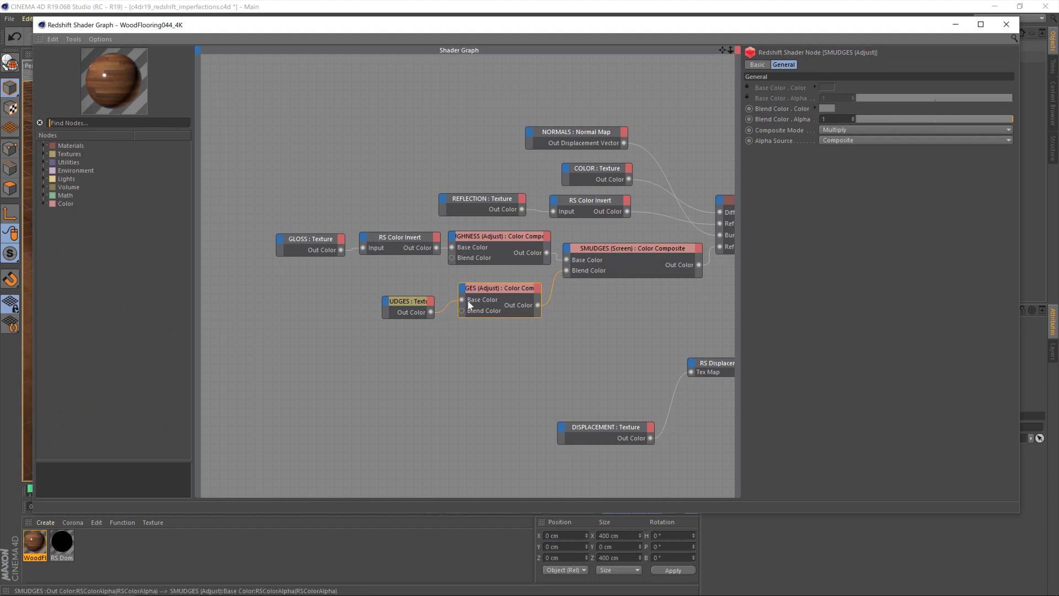
pyautogui.click(409, 307)
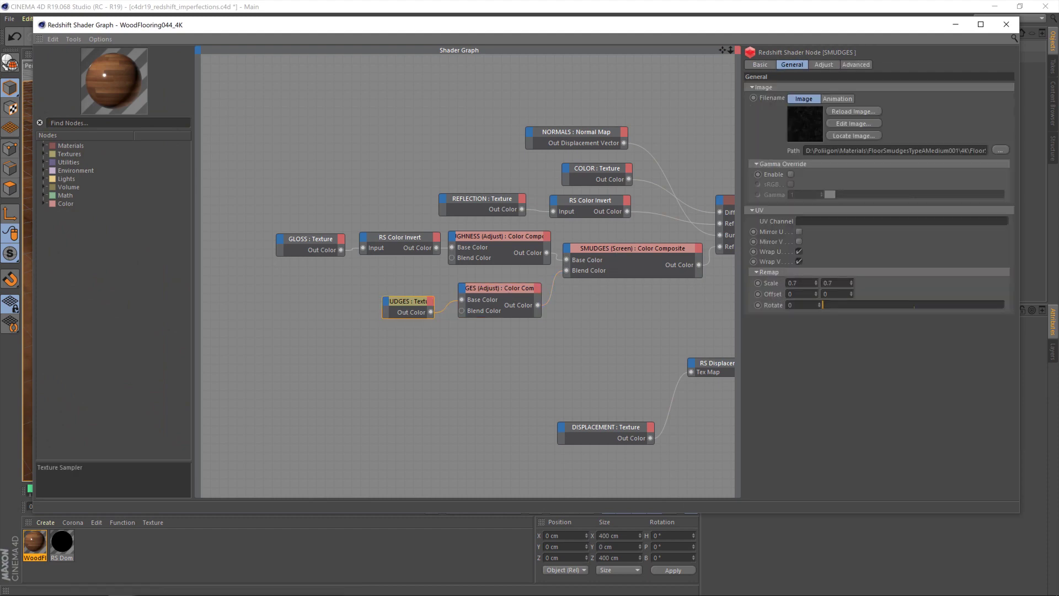
pyautogui.click(513, 290)
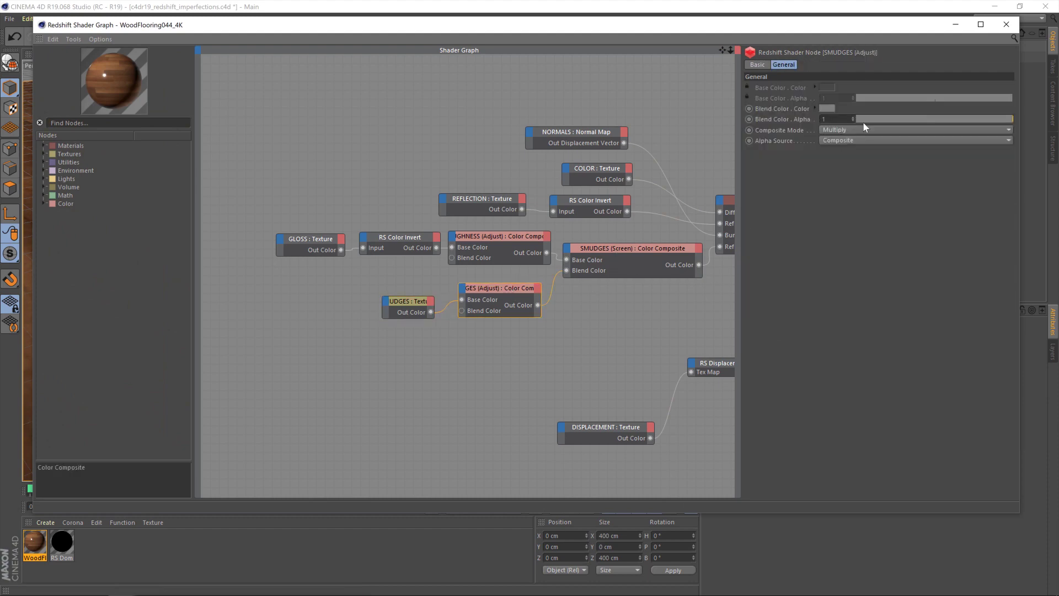
pyautogui.click(832, 106)
pyautogui.moveTo(846, 127); pyautogui.dragTo(878, 127)
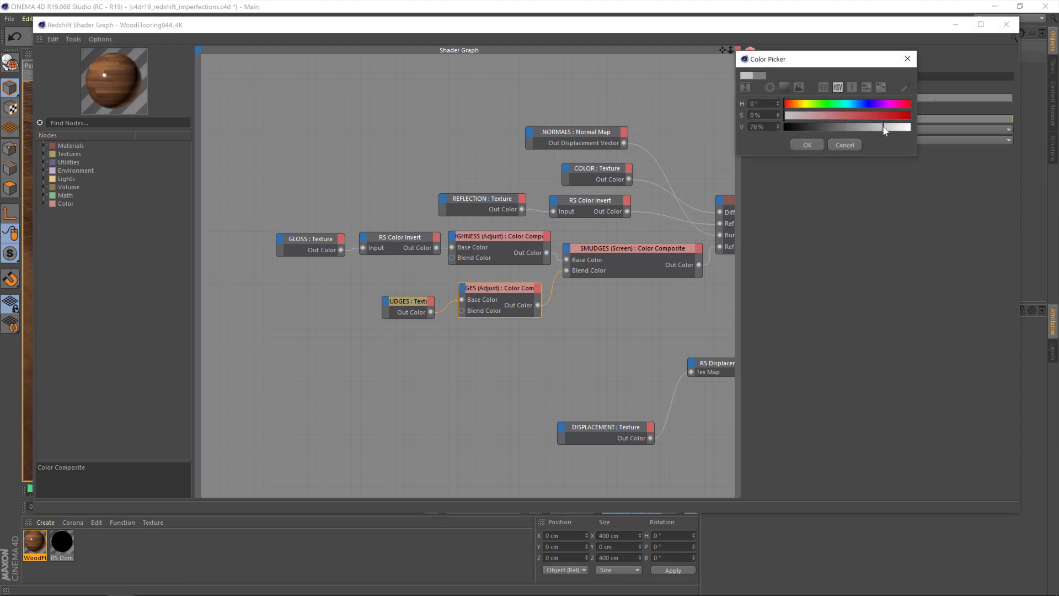
pyautogui.click(807, 144)
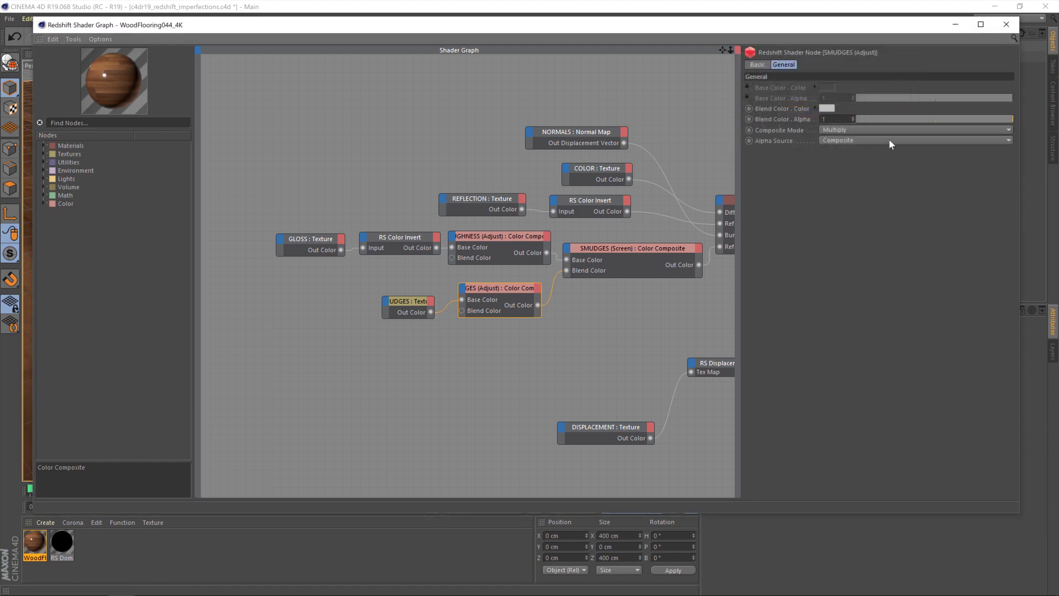
# Re-render the floor to compare, then reopen the material's shader graph.
pyautogui.click(1010, 25)
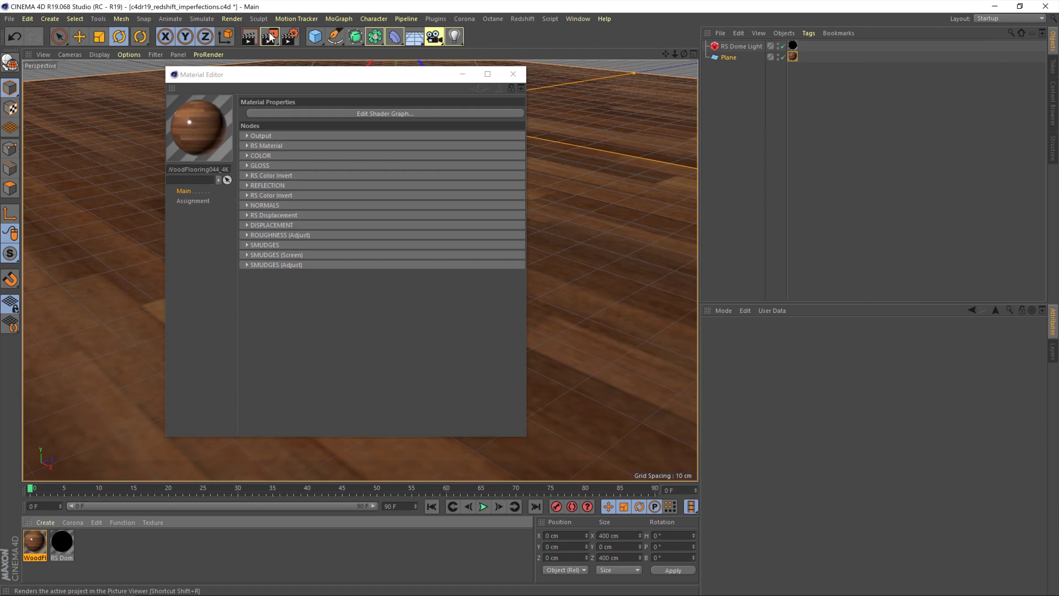
pyautogui.hotkey('shift', 'r')
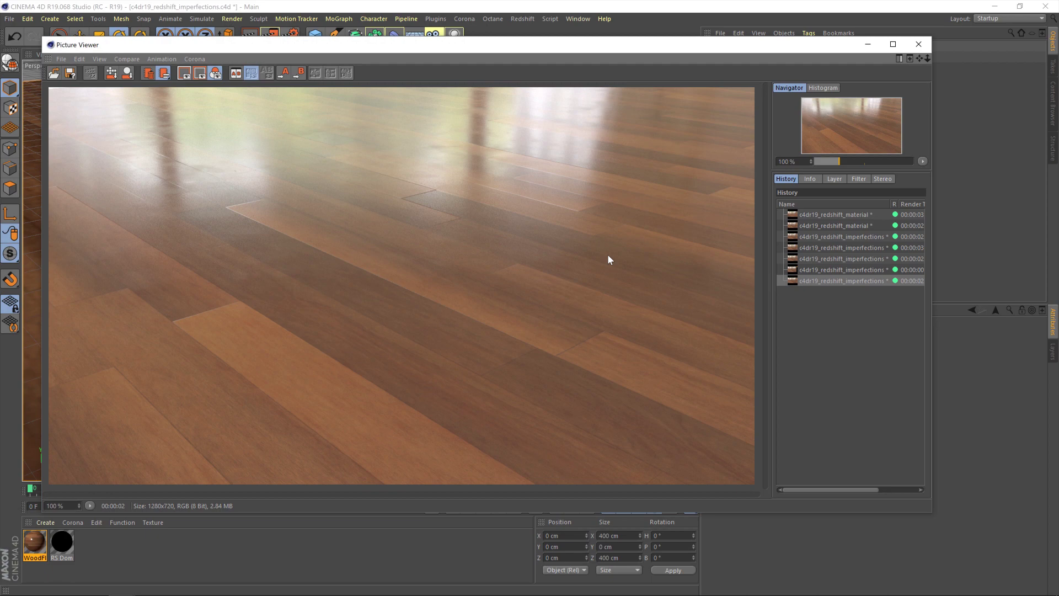
pyautogui.click(918, 44)
pyautogui.click(400, 114)
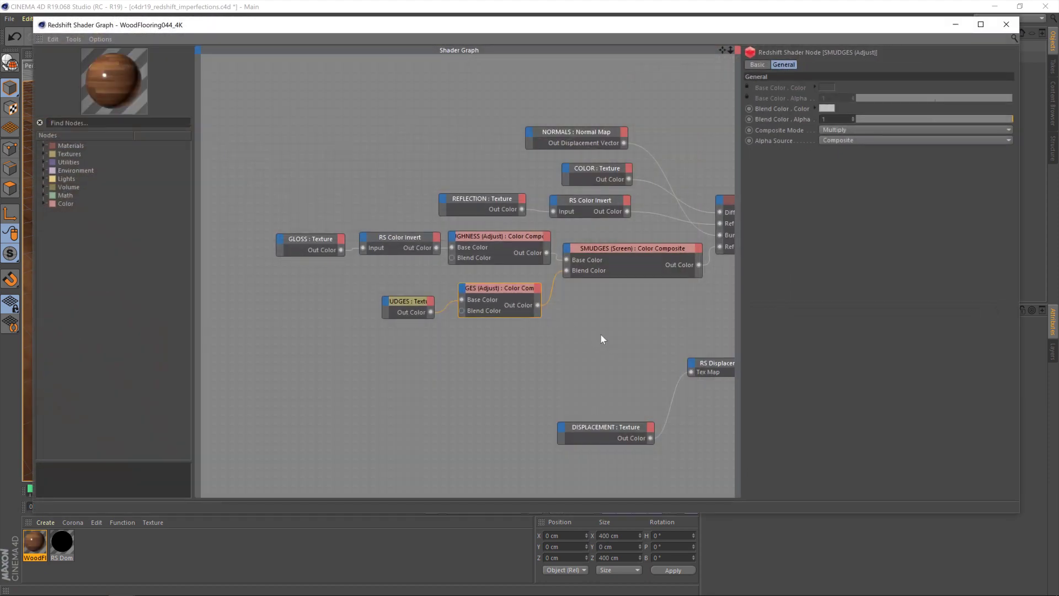
# Zoom out and move the NORMALS node up to the top-left, clear of the others.
pyautogui.scroll(-3, 661, 323)
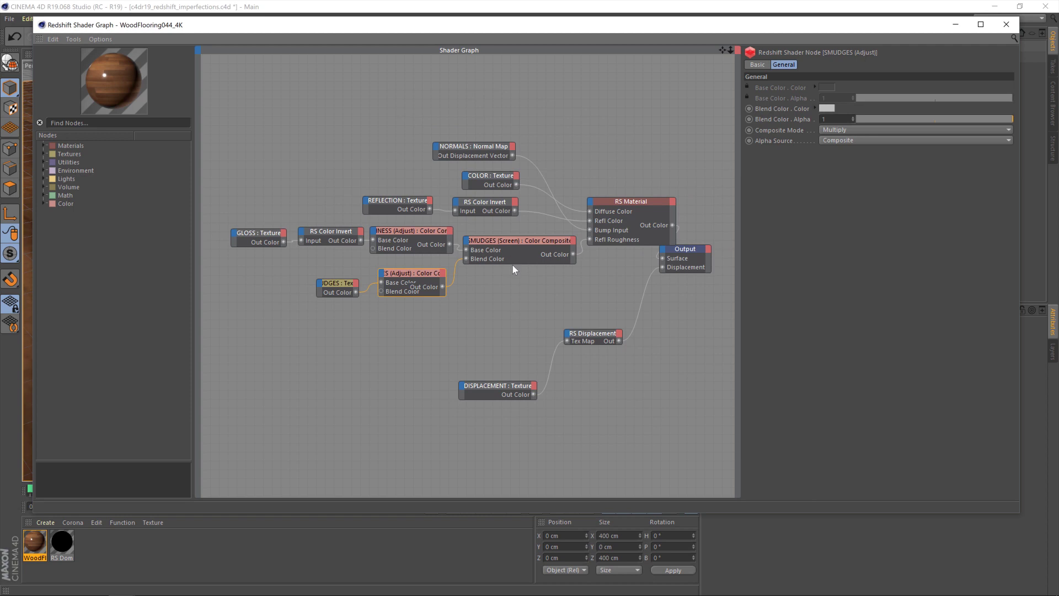
pyautogui.moveTo(511, 265); pyautogui.dragTo(533, 387, button='middle')
pyautogui.moveTo(496, 268); pyautogui.dragTo(353, 158)
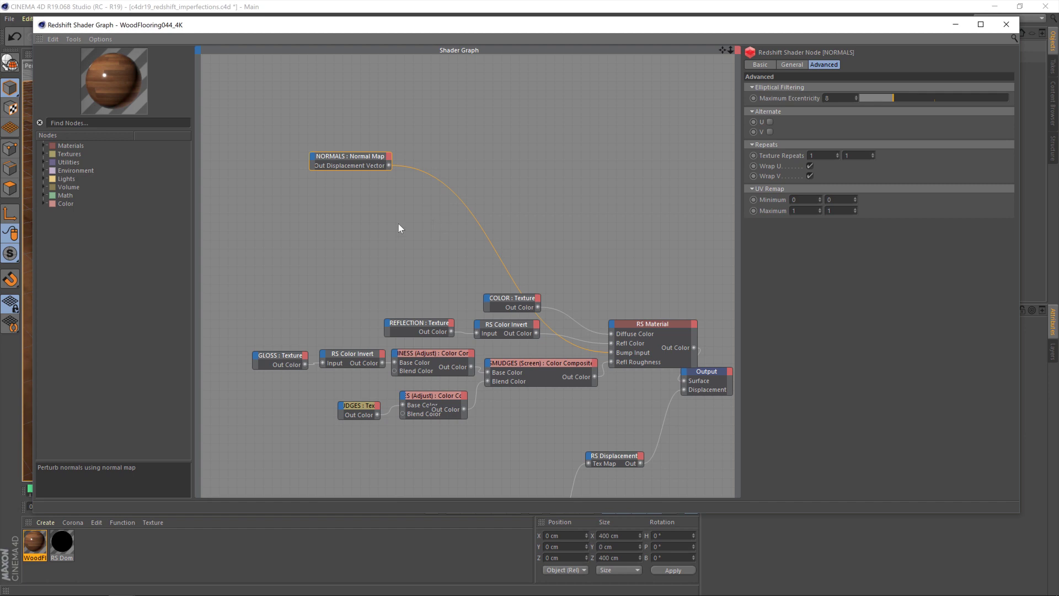
# Search the node list for 'tex' to find the Texture node.
pyautogui.click(82, 122)
pyautogui.write('image')
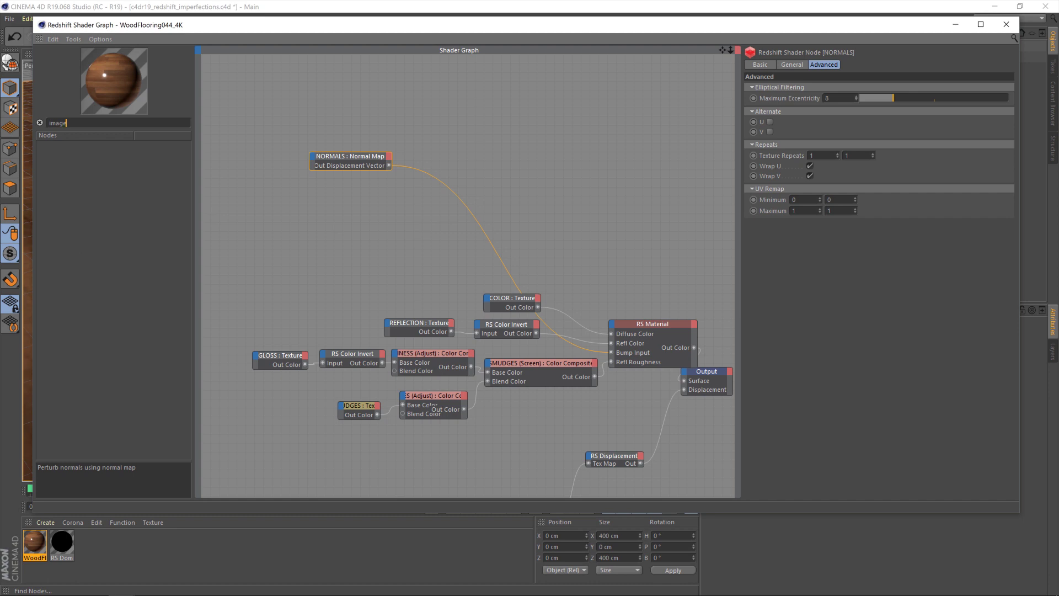
pyautogui.press('Return')
pyautogui.write('tex')
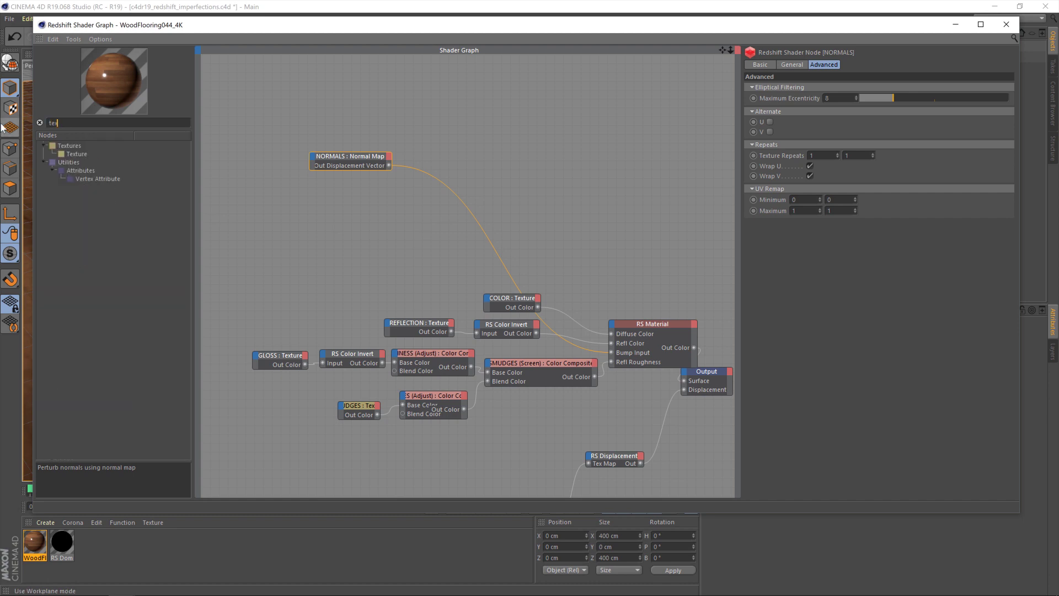
# Add a texture node beside NORMALS and rename it SCRATCHES.
pyautogui.moveTo(348, 203); pyautogui.dragTo(343, 204)
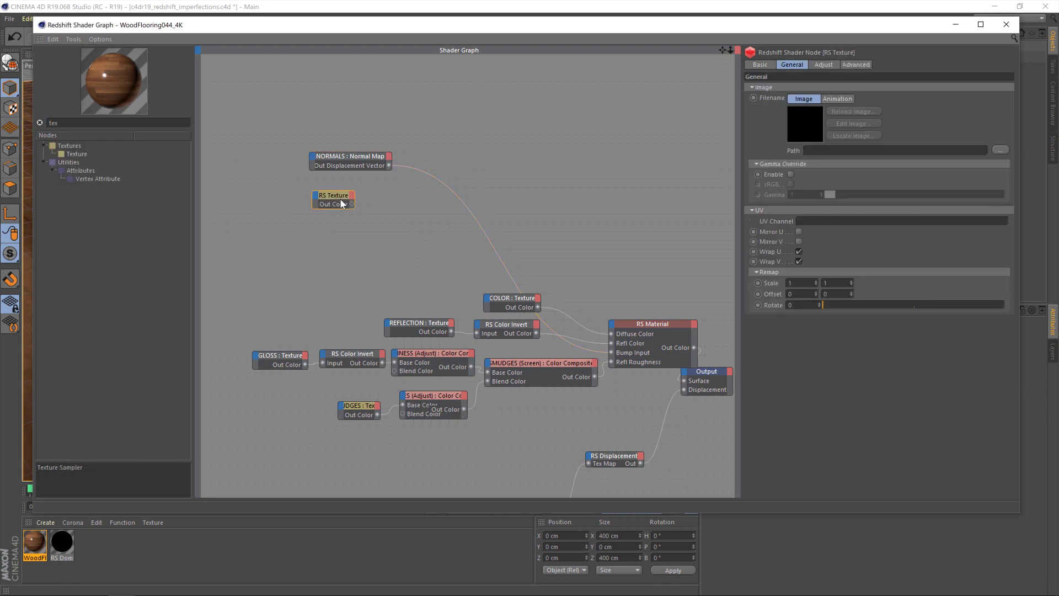
pyautogui.click(760, 64)
pyautogui.click(811, 89)
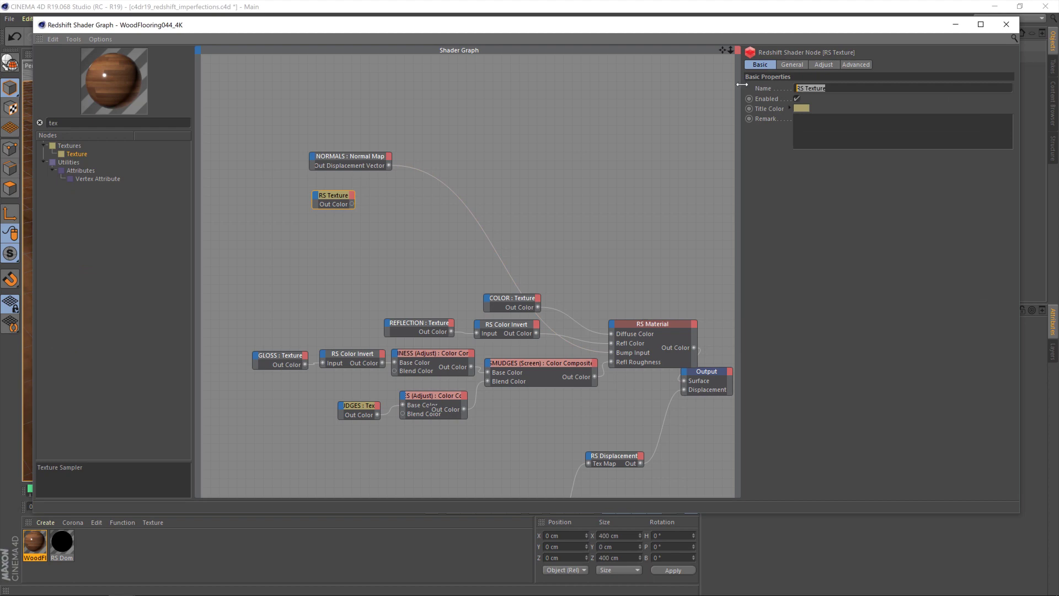
pyautogui.write('SCRATCHES')
pyautogui.press('Return')
# Browse to the GunScratches003 4K texture folder for the SCRATCHES image file.
pyautogui.click(798, 65)
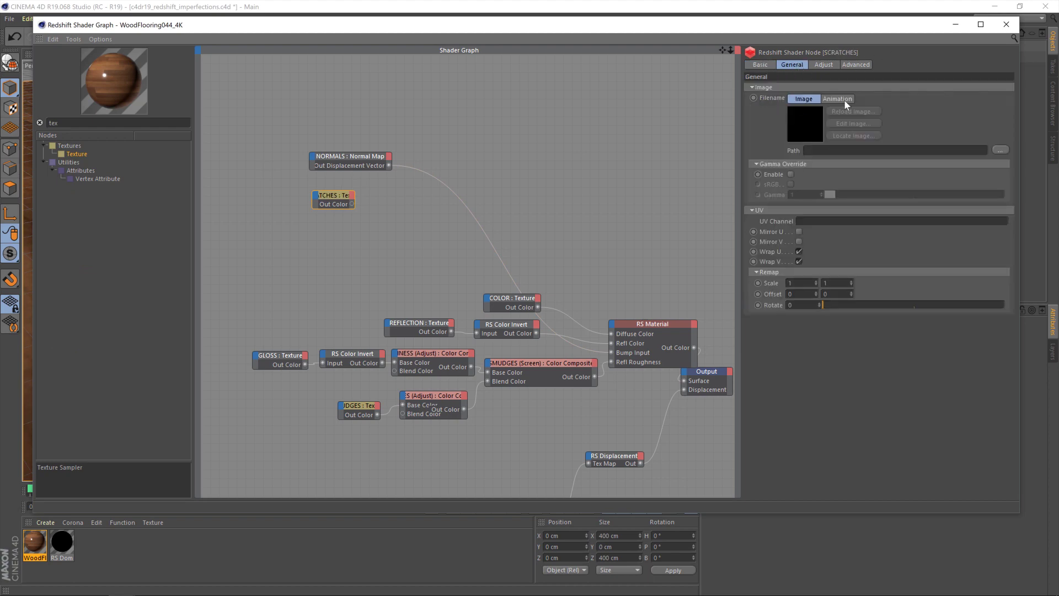
pyautogui.click(999, 150)
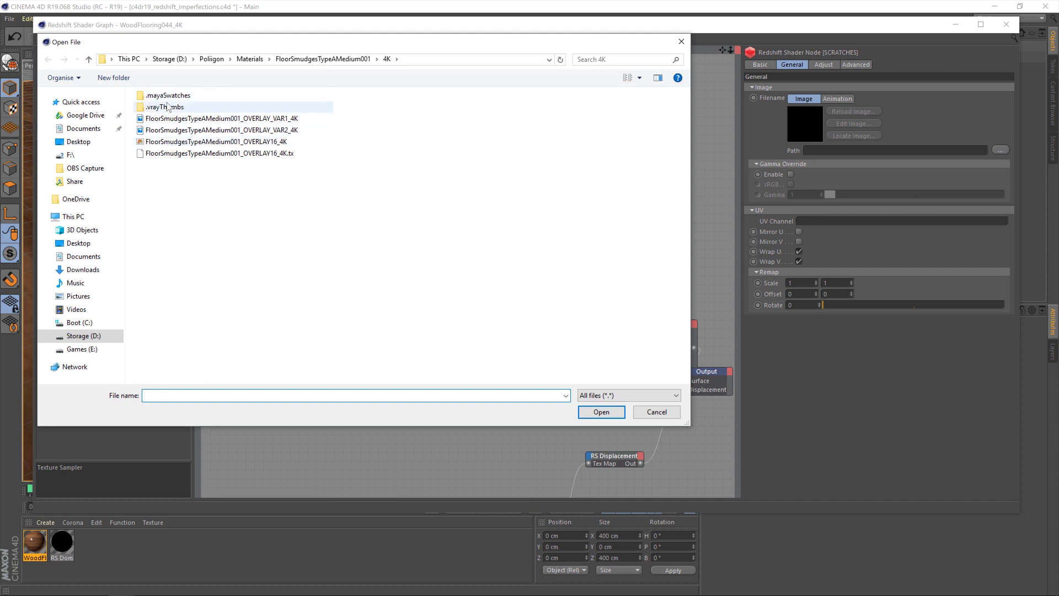
pyautogui.click(250, 59)
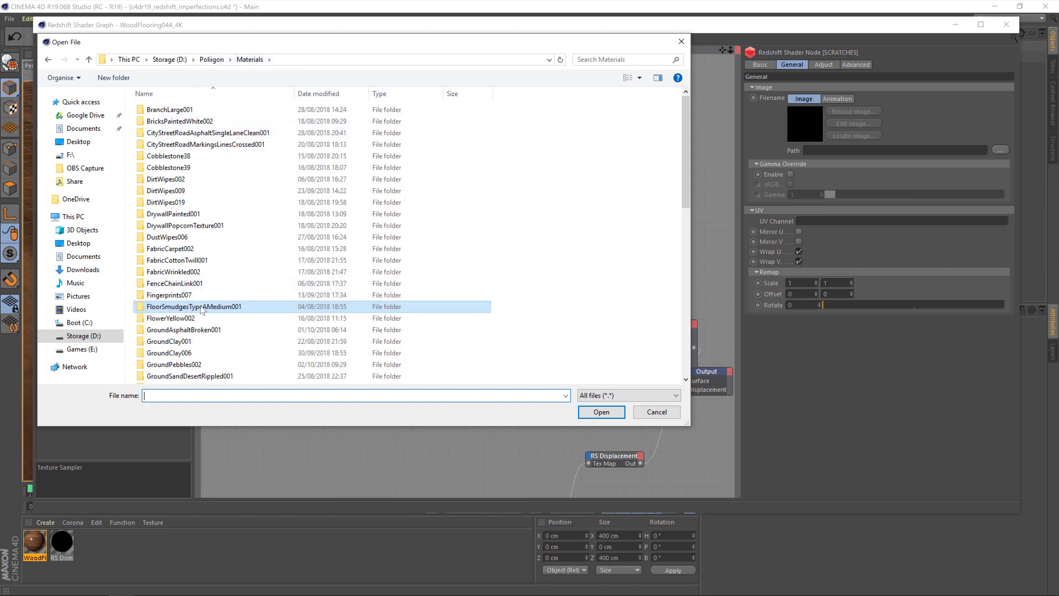
pyautogui.scroll(-2, 203, 310)
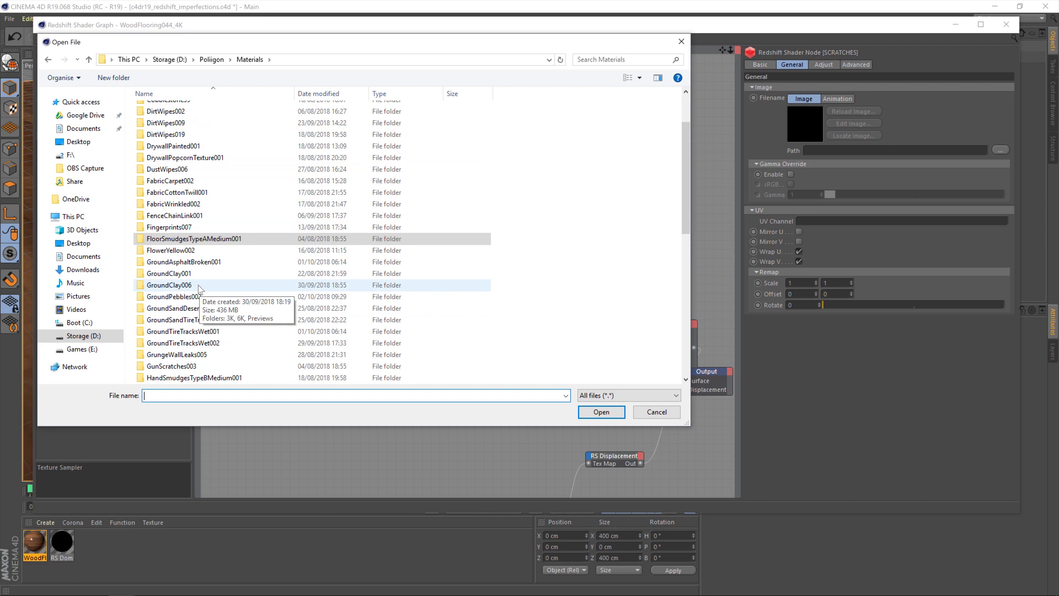
pyautogui.scroll(-1, 200, 289)
pyautogui.doubleClick(207, 332)
pyautogui.doubleClick(193, 111)
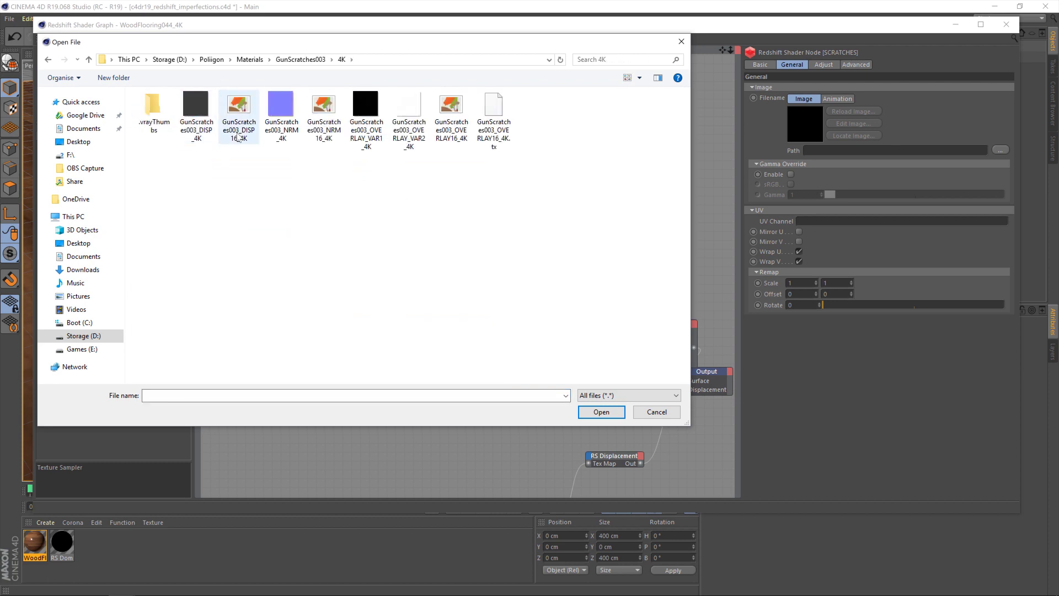
# Load GunScratches003_OVERLAY16_4K and copy it into the project location.
pyautogui.rightClick(257, 205)
pyautogui.moveTo(309, 212)
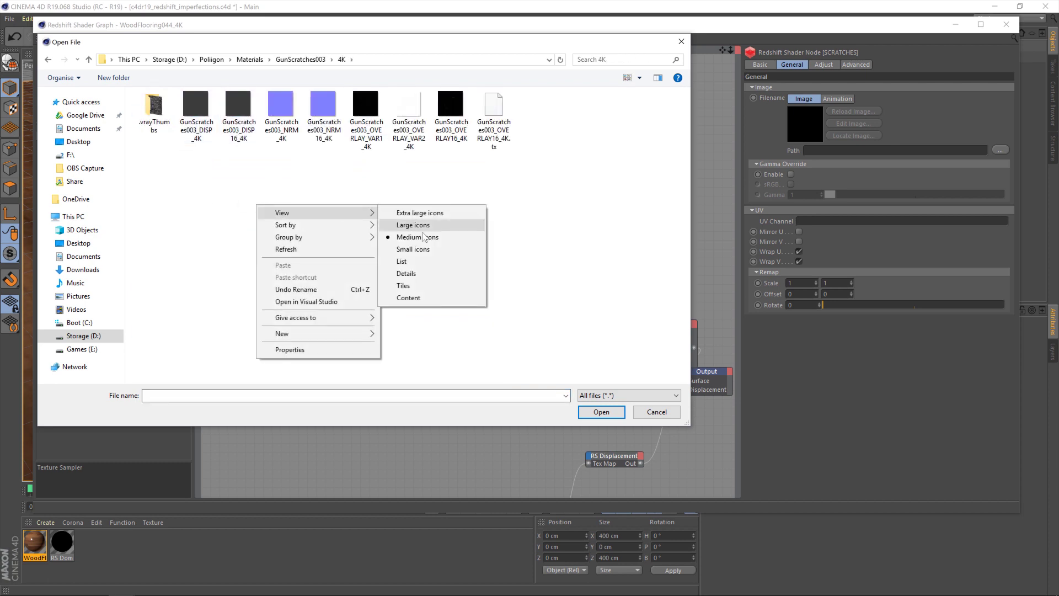
pyautogui.click(430, 261)
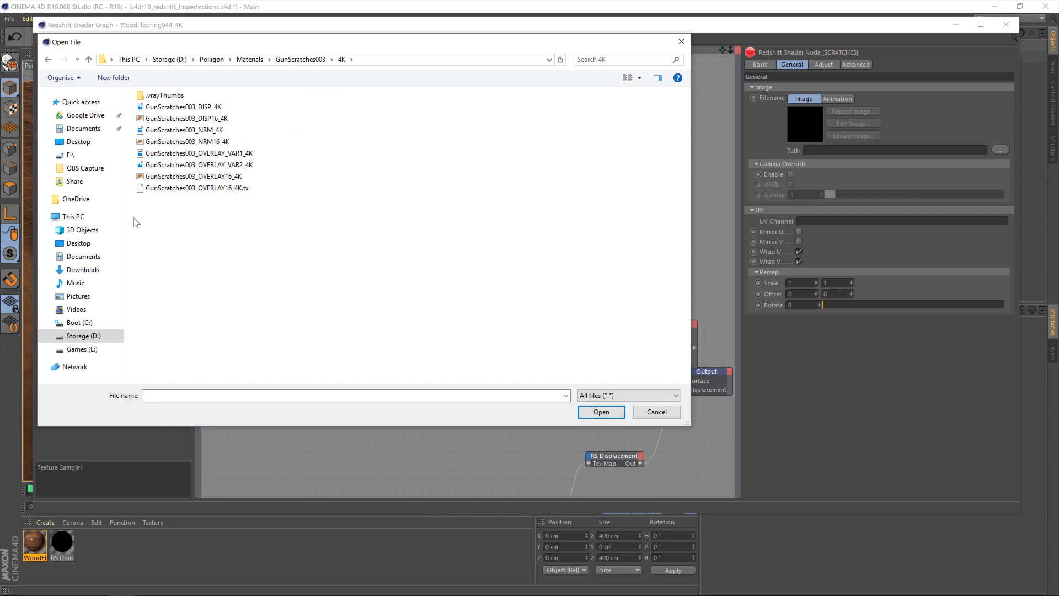
pyautogui.click(178, 176)
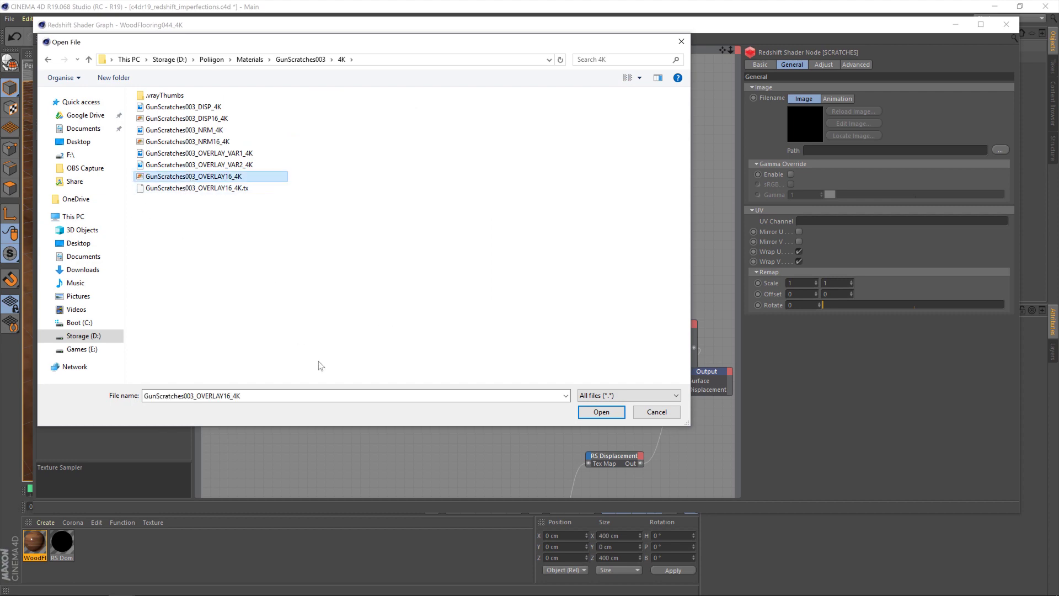
pyautogui.click(591, 414)
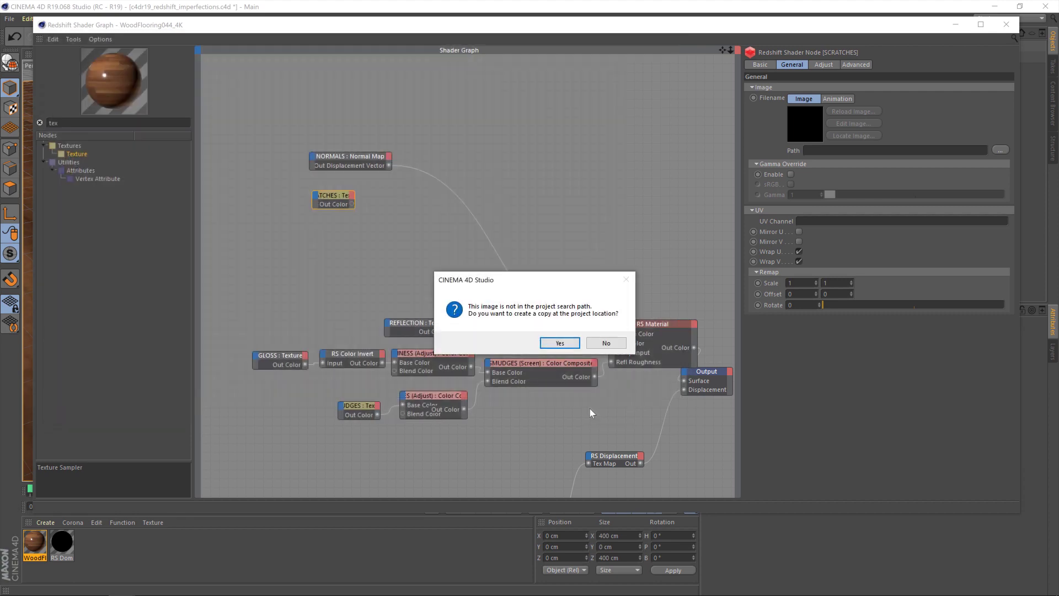
pyautogui.click(560, 343)
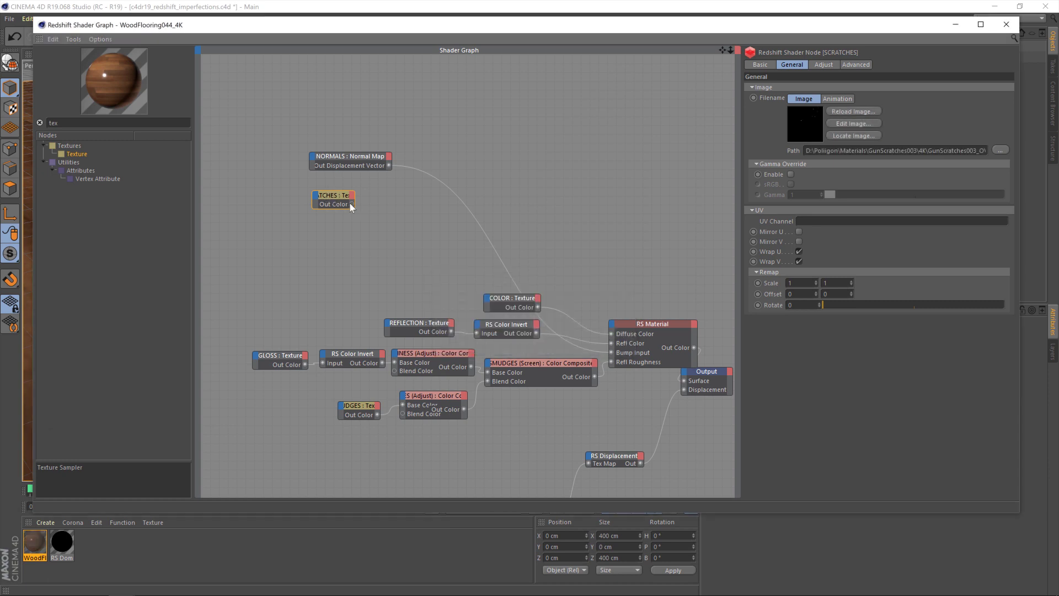
# Widen the SCRATCHES node and search the node list for 'bum'.
pyautogui.moveTo(355, 200)
pyautogui.mouseDown()
pyautogui.moveTo(404, 204)
pyautogui.moveTo(347, 196)
pyautogui.mouseUp()
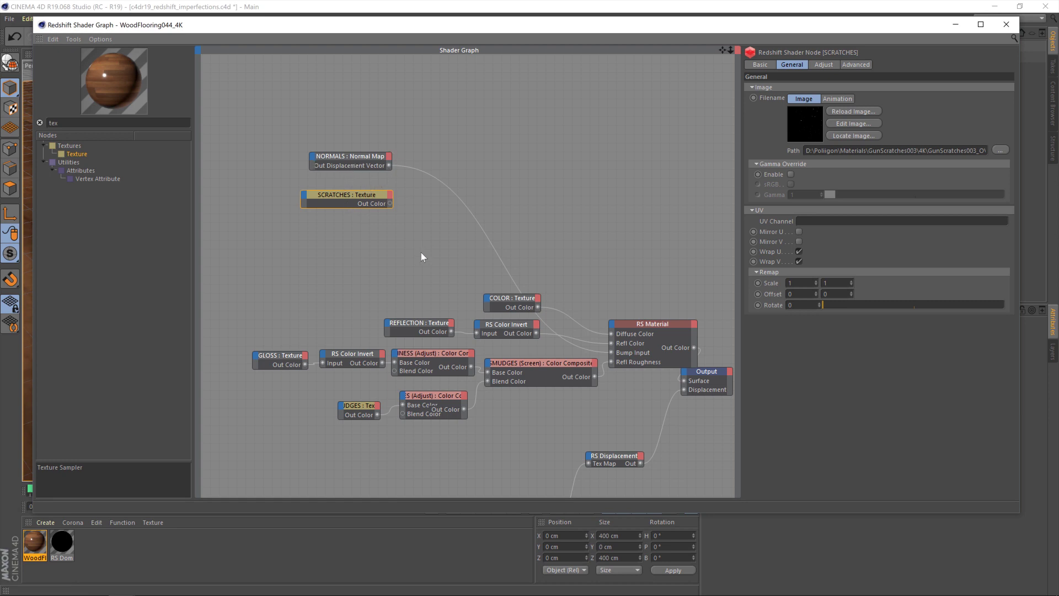
pyautogui.rightClick(253, 232)
pyautogui.click(254, 202)
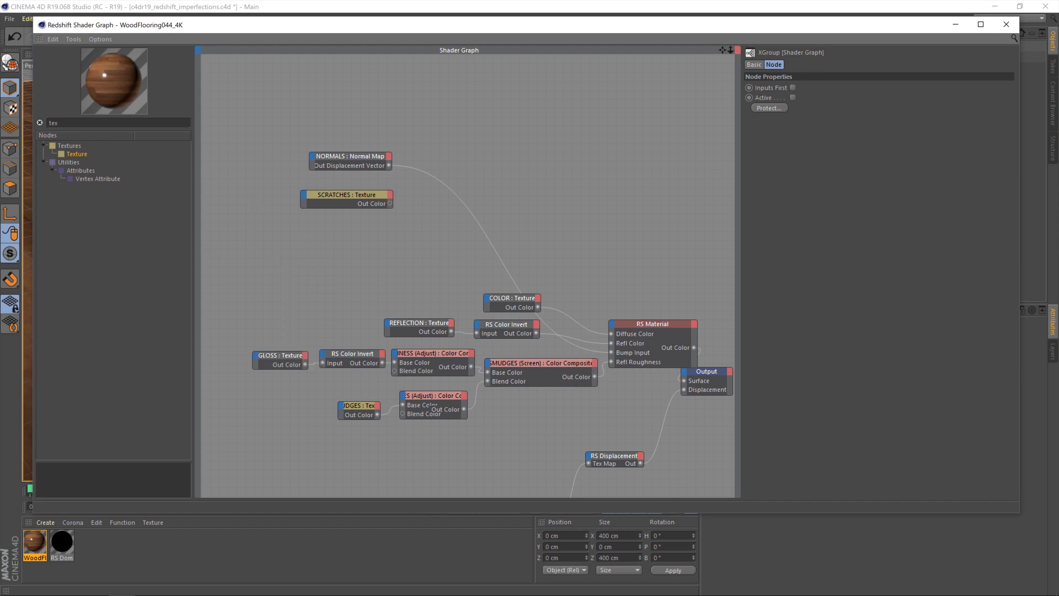
pyautogui.press('BackSpace')
pyautogui.press('BackSpace')
pyautogui.press('BackSpace')
pyautogui.write('bump')
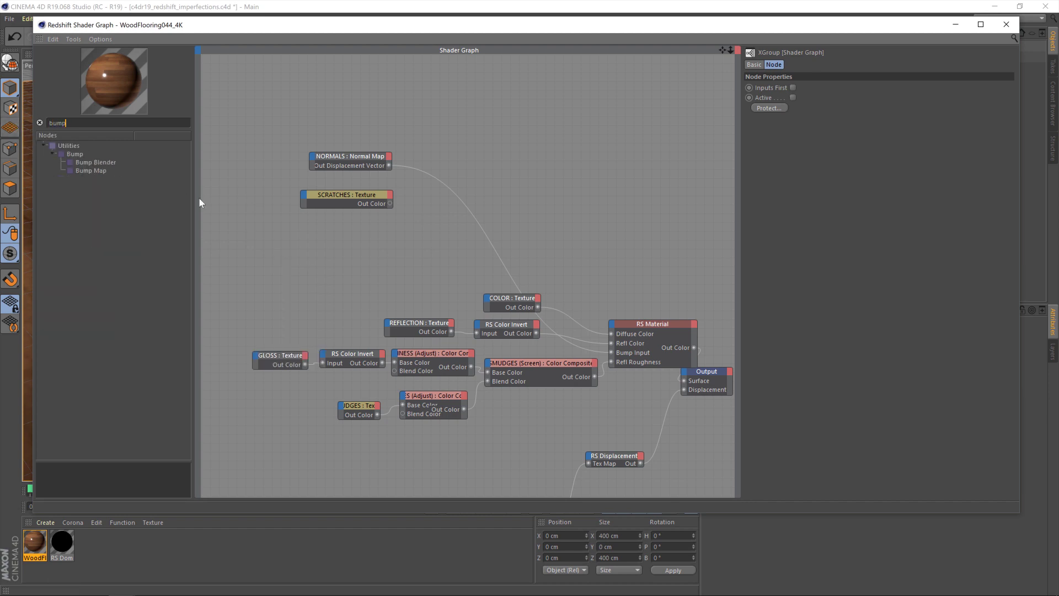
# Add an RS Bump Map node and wire SCRATCHES Out Color into its Input.
pyautogui.moveTo(84, 171); pyautogui.dragTo(423, 215)
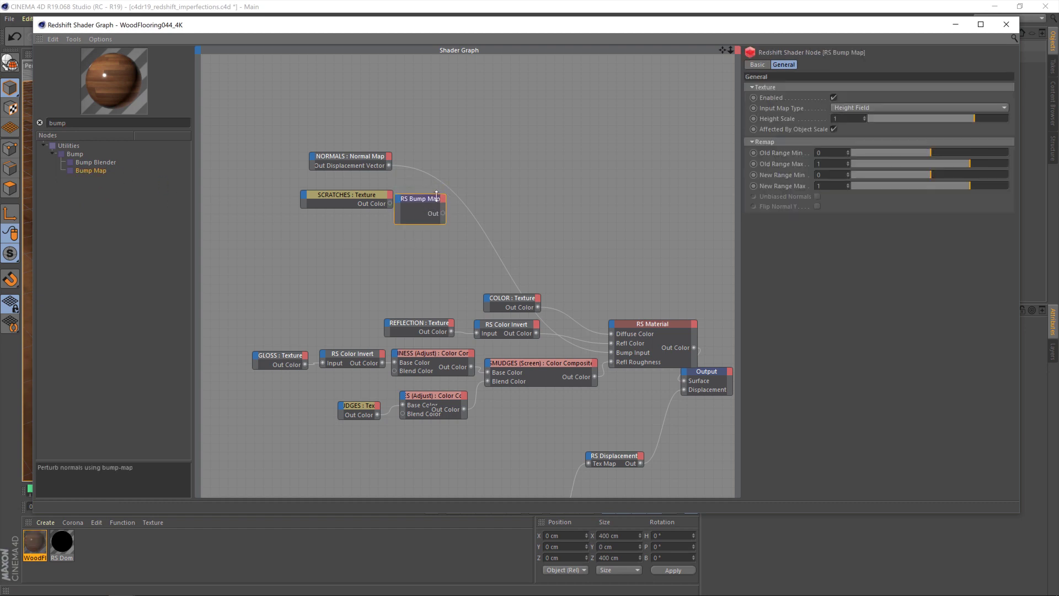
pyautogui.click(340, 192)
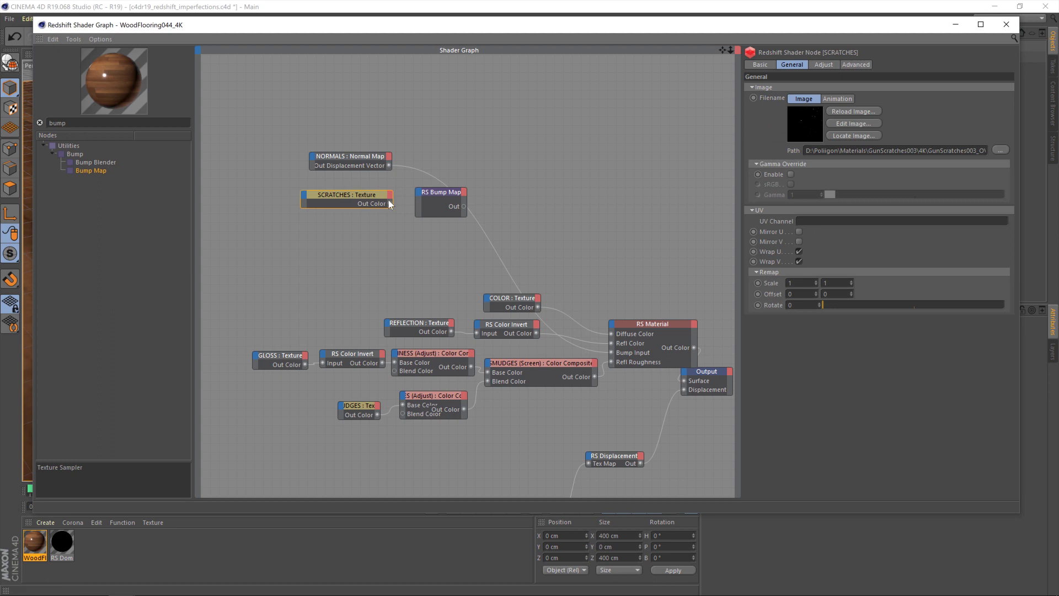
pyautogui.moveTo(418, 191); pyautogui.dragTo(419, 190)
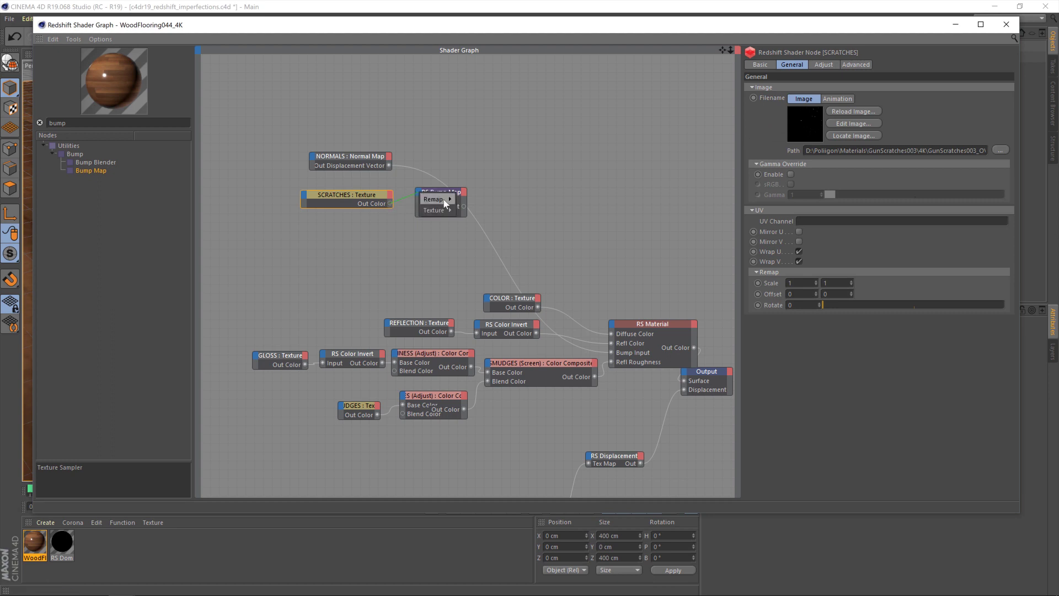
pyautogui.click(466, 210)
pyautogui.click(441, 197)
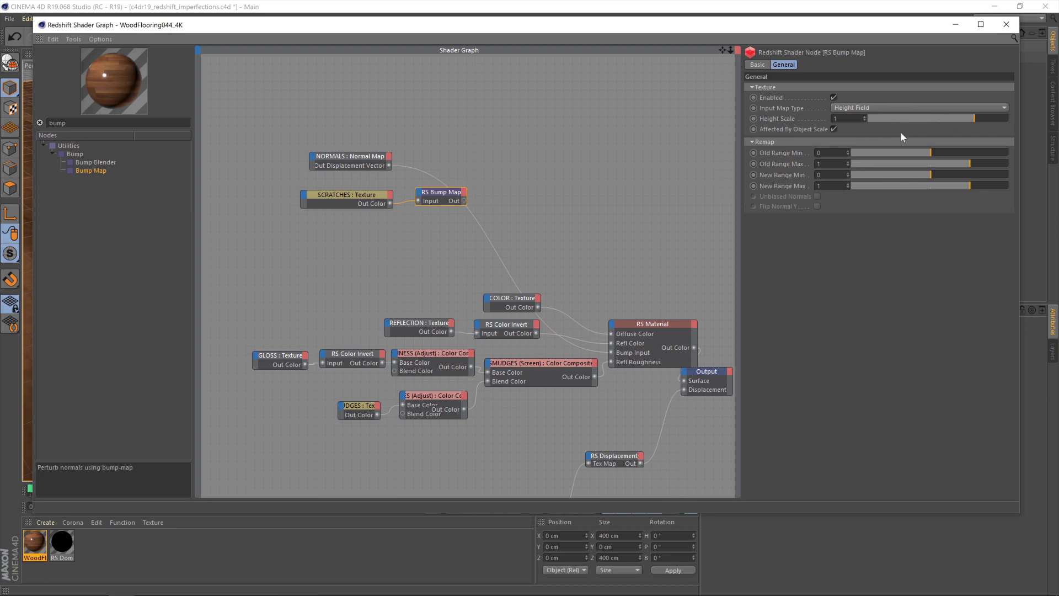
pyautogui.moveTo(439, 196); pyautogui.dragTo(434, 200)
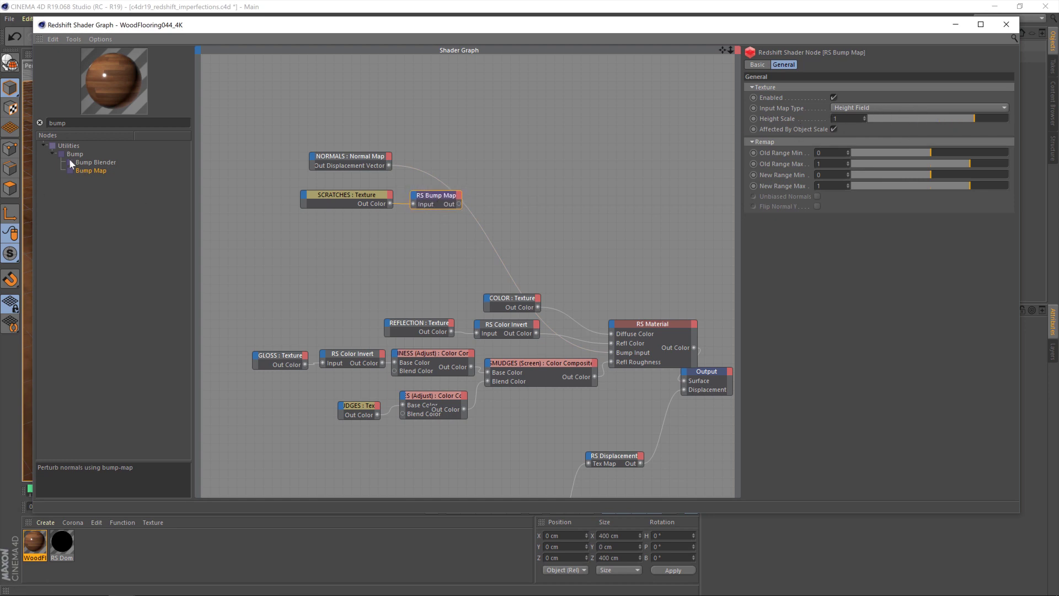
pyautogui.click(90, 164)
# Add an RS Bump Blender with NORMALS as Base Input, output to the material's Bump Input.
pyautogui.moveTo(79, 166); pyautogui.dragTo(531, 187)
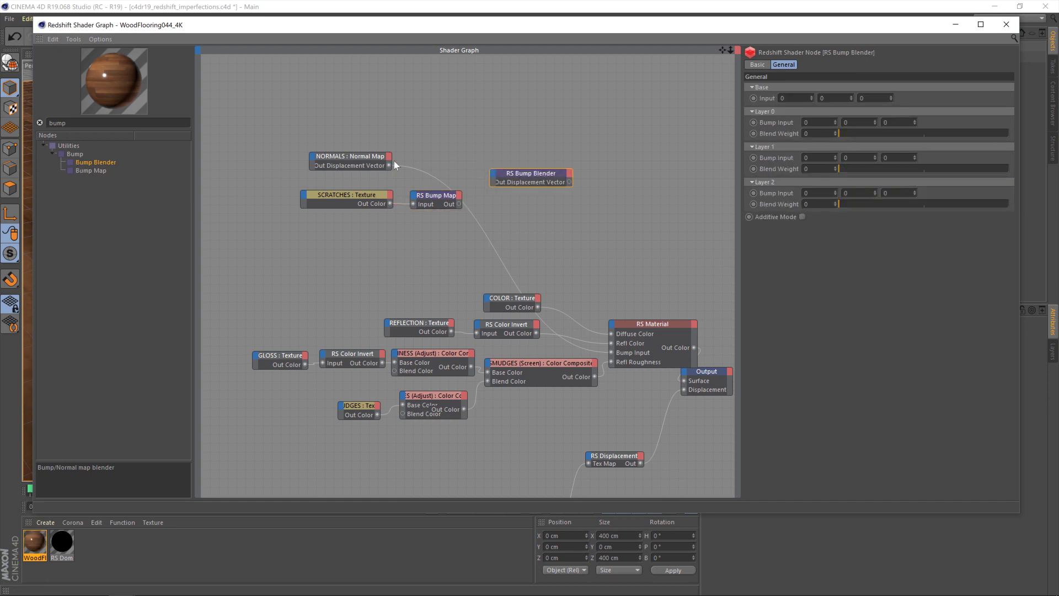
pyautogui.moveTo(389, 165); pyautogui.dragTo(494, 176)
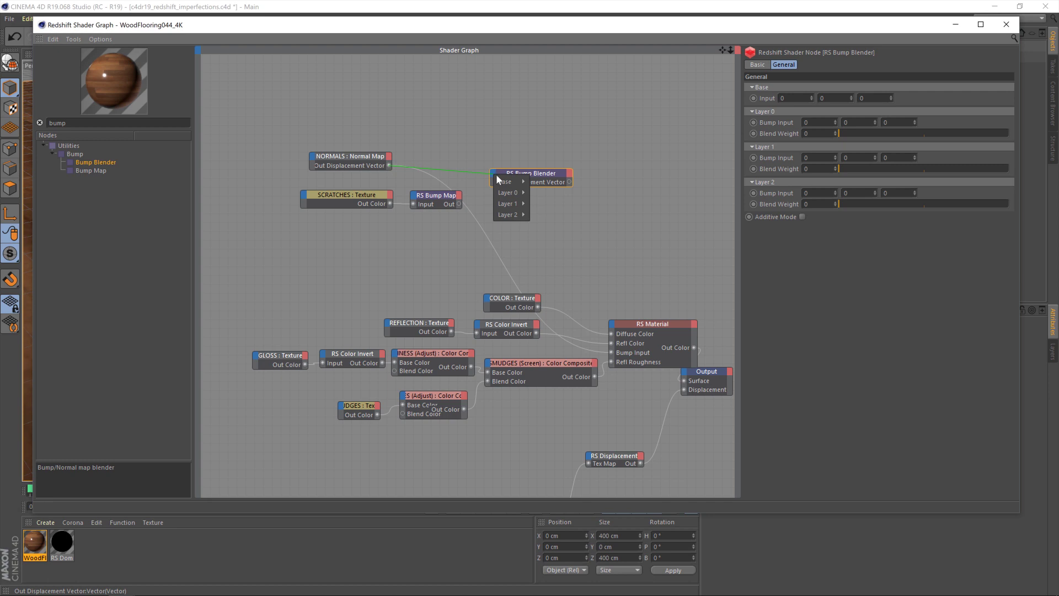
pyautogui.click(546, 181)
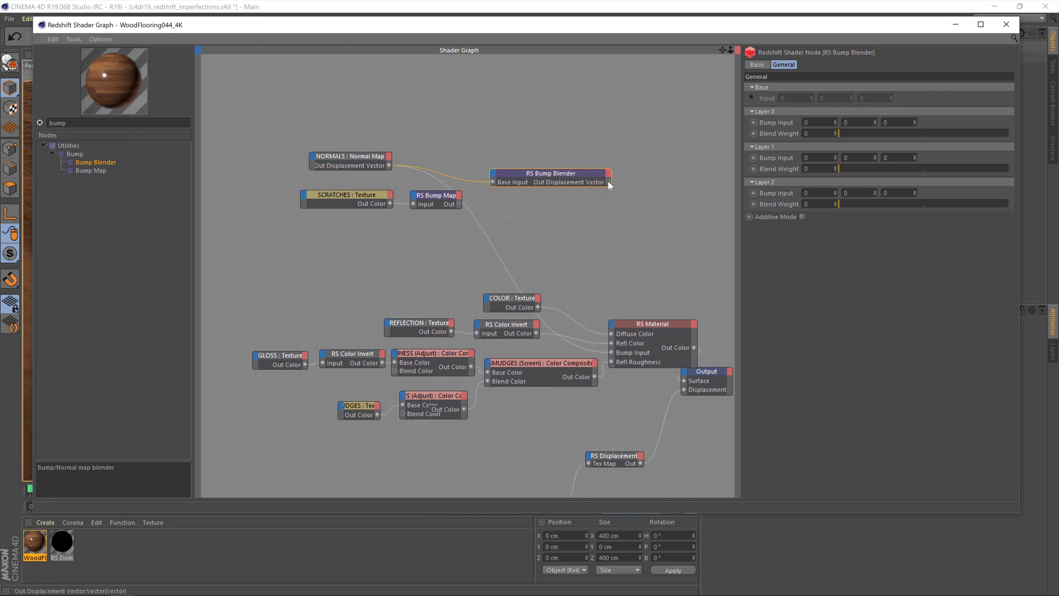
pyautogui.moveTo(631, 294); pyautogui.dragTo(674, 324)
pyautogui.click(546, 179)
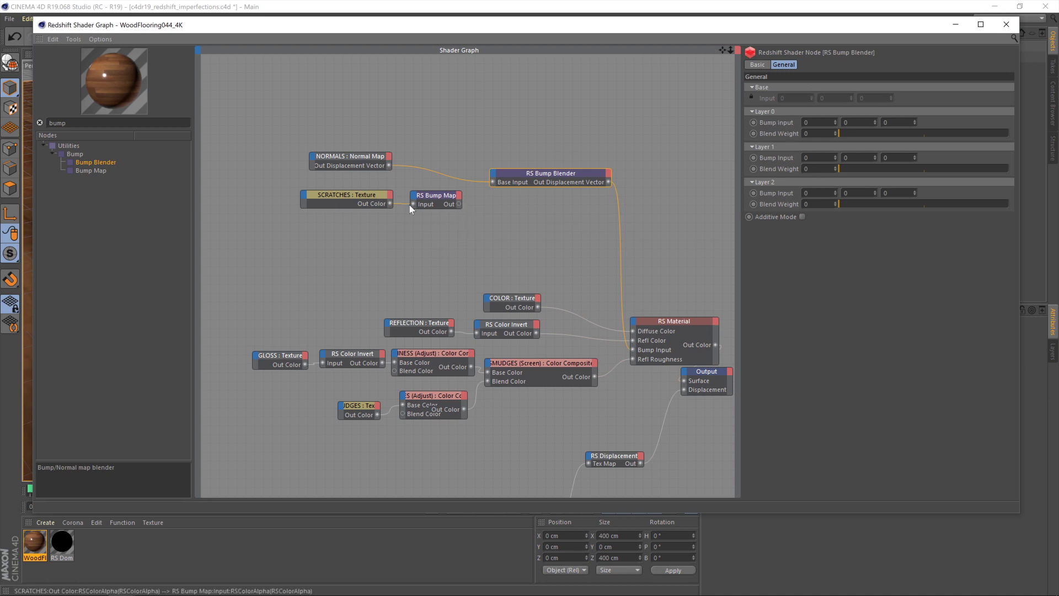
# Connect the scratches Bump Map output to the blender's Bump Input 0.
pyautogui.moveTo(501, 172); pyautogui.dragTo(496, 175)
pyautogui.moveTo(506, 191)
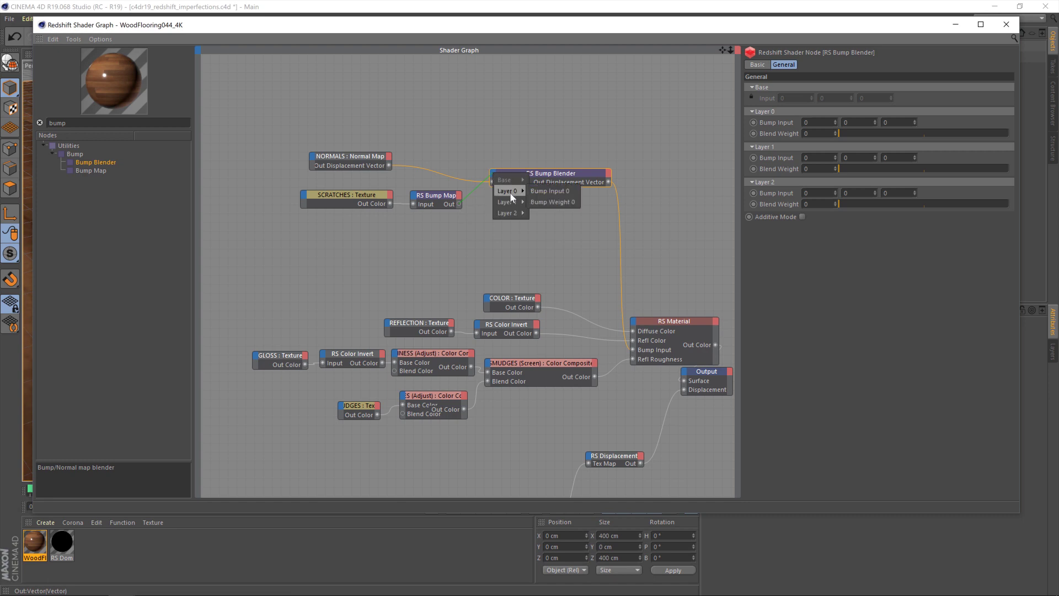
pyautogui.click(566, 192)
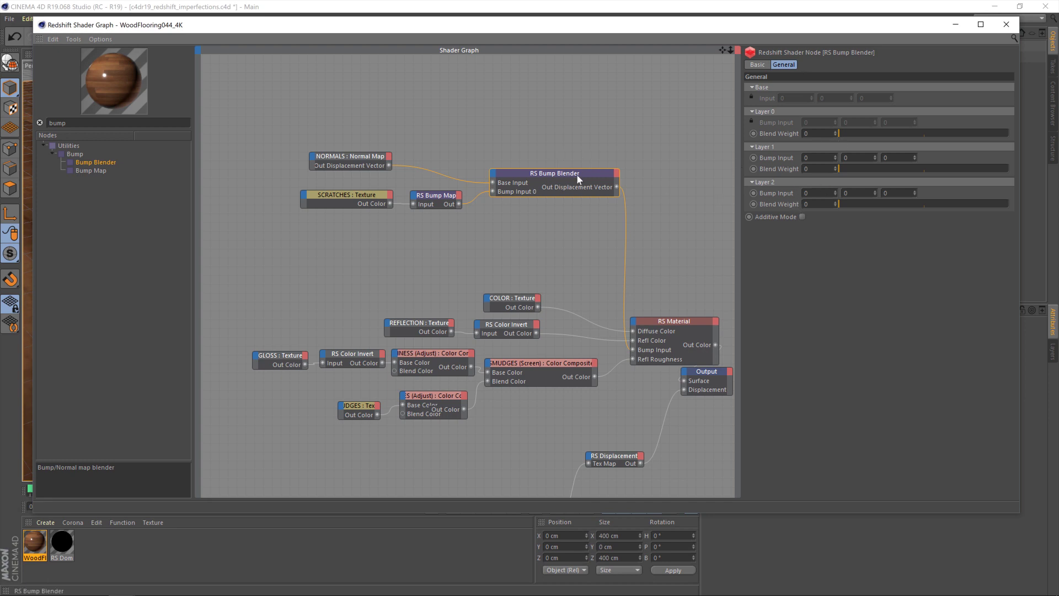
pyautogui.moveTo(576, 173); pyautogui.dragTo(571, 168)
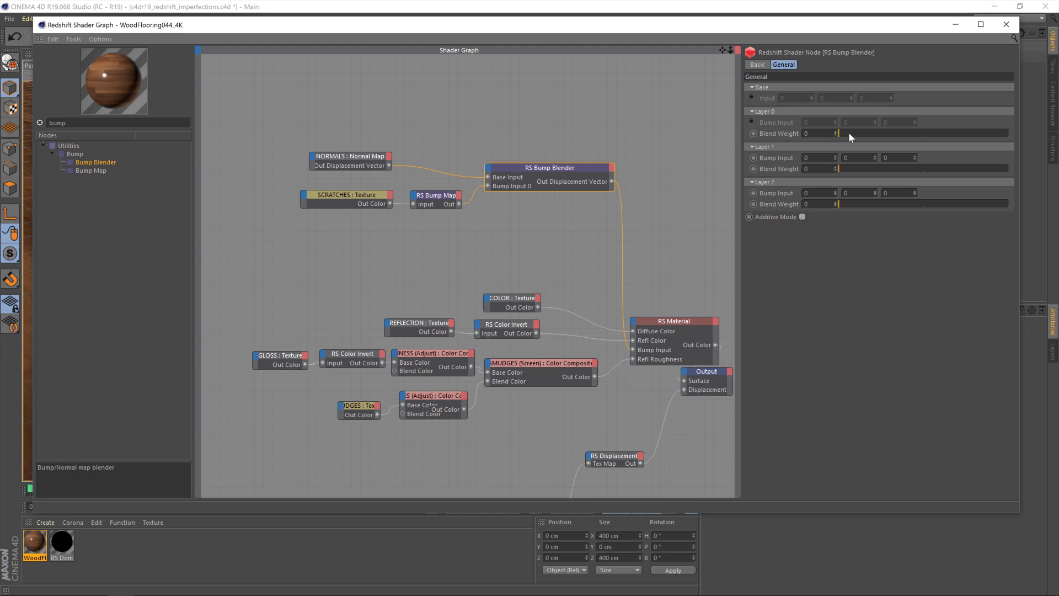
# Set the blender's Layer 0 blend weight to 1 with Additive Mode, then close the graph.
pyautogui.moveTo(849, 134); pyautogui.dragTo(1034, 131)
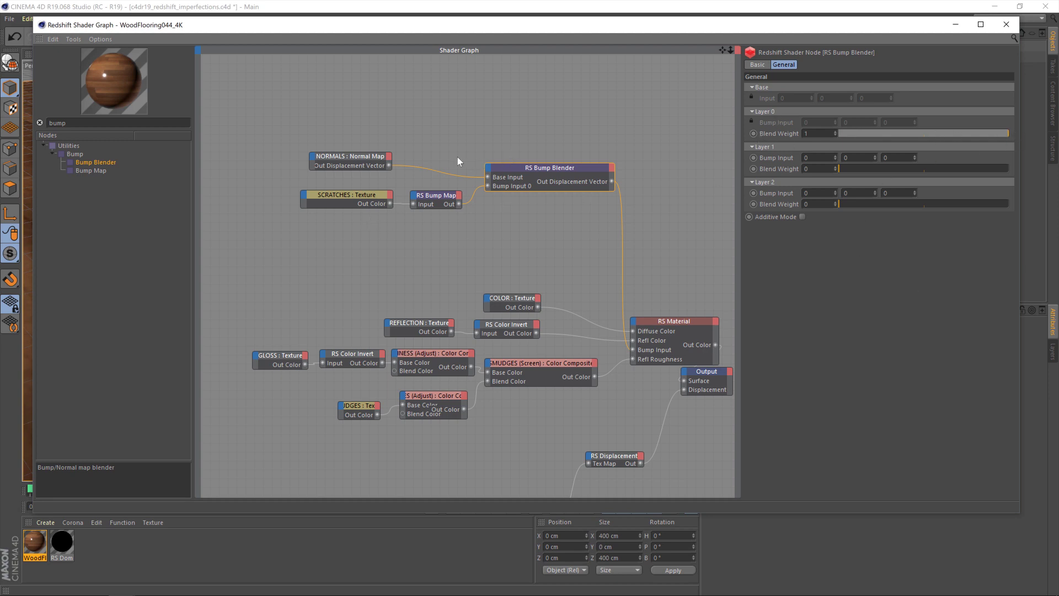
pyautogui.click(358, 160)
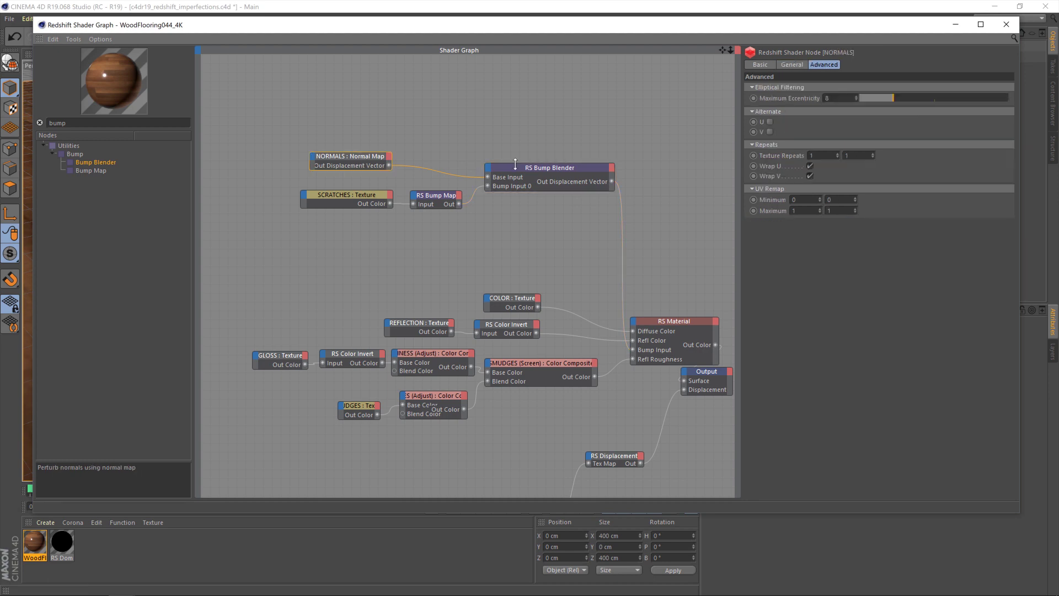
pyautogui.click(533, 174)
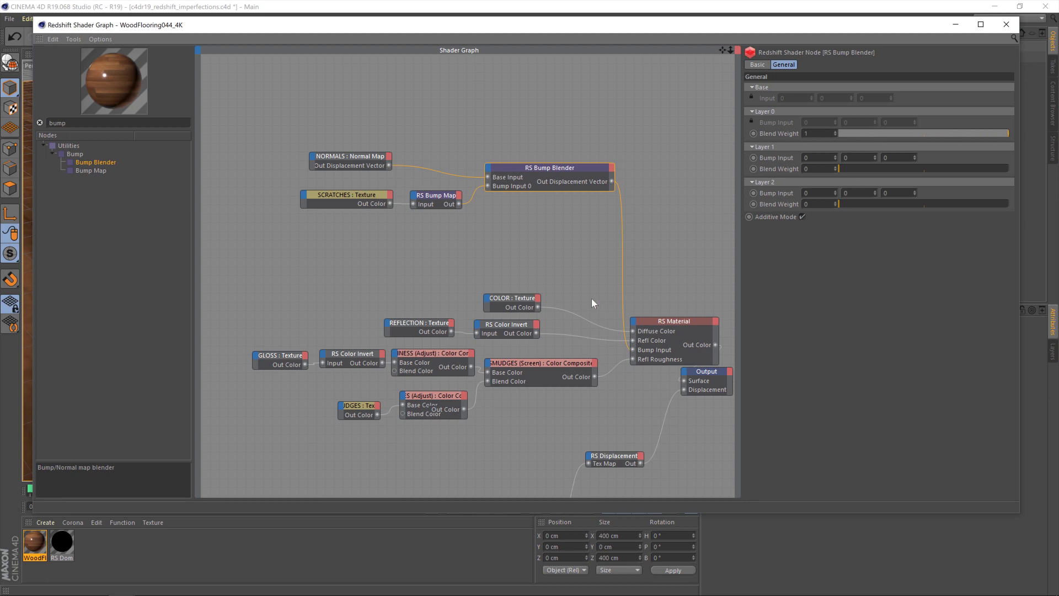
pyautogui.click(434, 201)
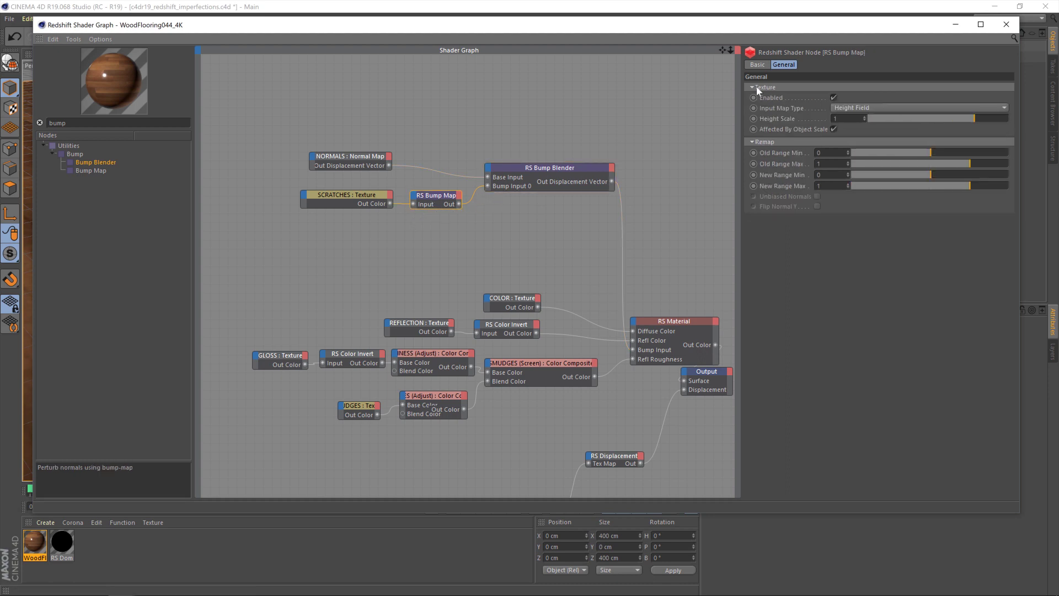
pyautogui.click(1006, 24)
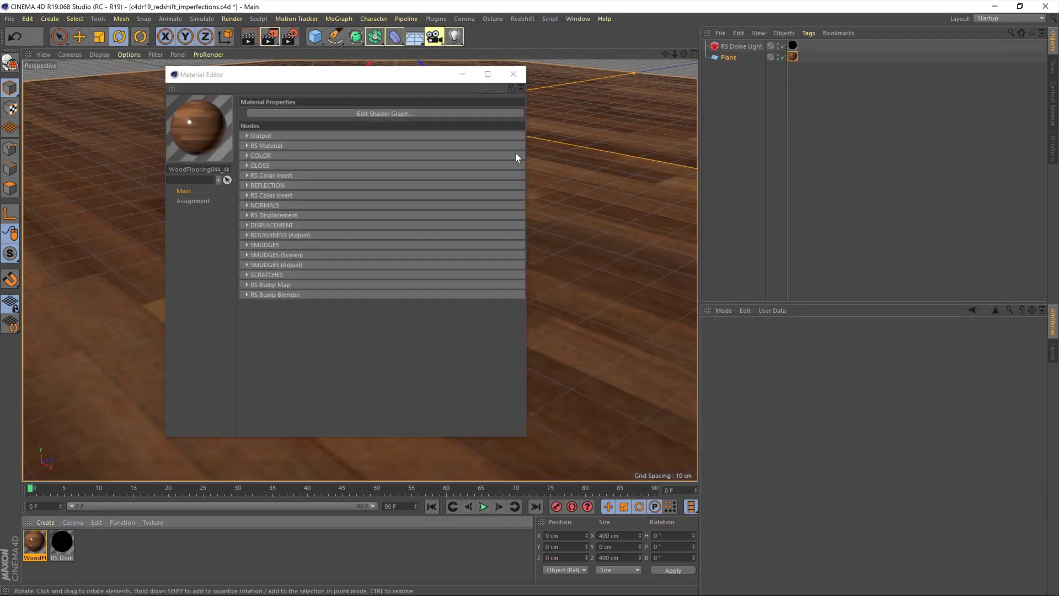
# Render the floor to check the scratches, then reopen the WoodFlooring044_4K shader graph.
pyautogui.click(268, 38)
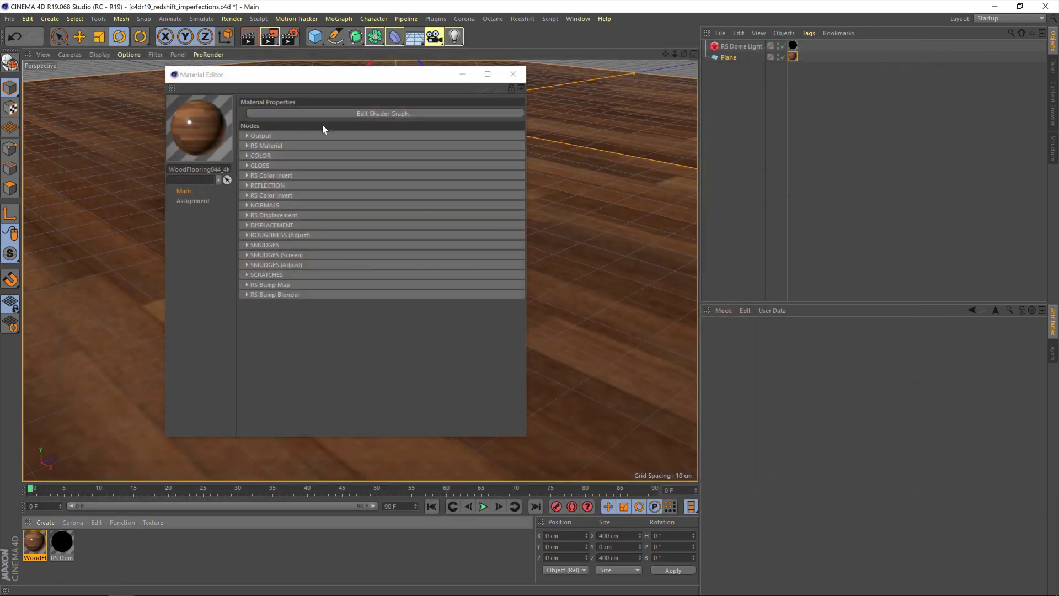
pyautogui.click(322, 114)
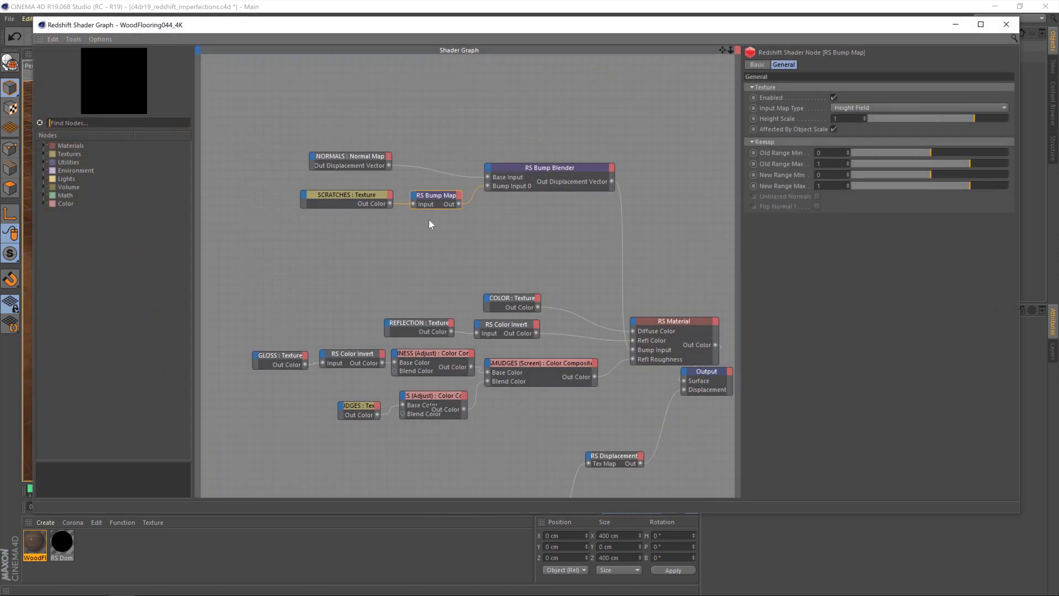
# Set the RS Bump Map height scale to -1 to invert the scratches.
pyautogui.doubleClick(436, 195)
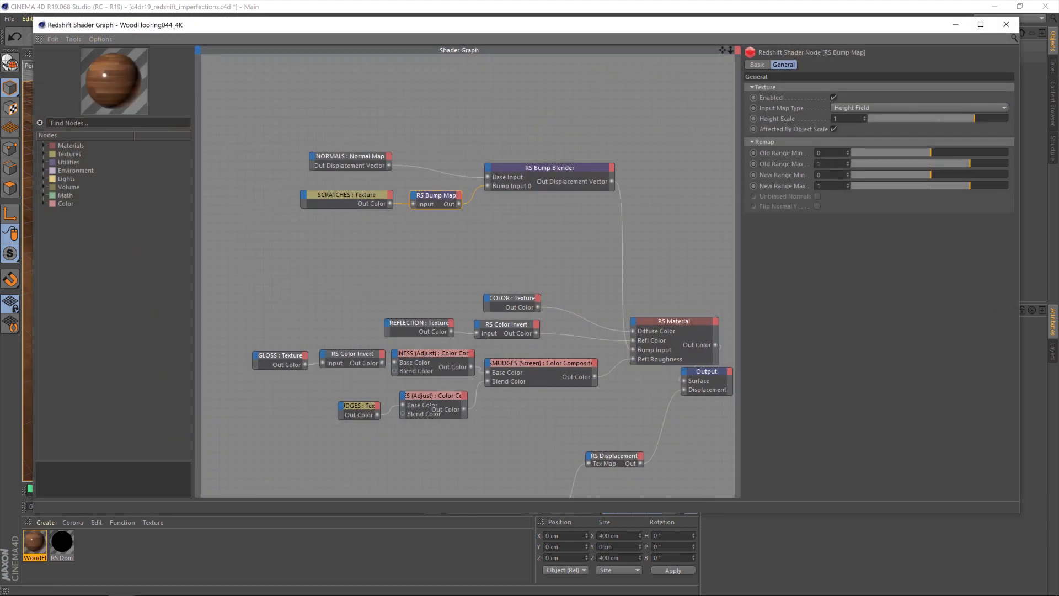
pyautogui.click(844, 118)
pyautogui.write('-1')
pyautogui.press('Return')
pyautogui.moveTo(634, 25); pyautogui.dragTo(618, 103)
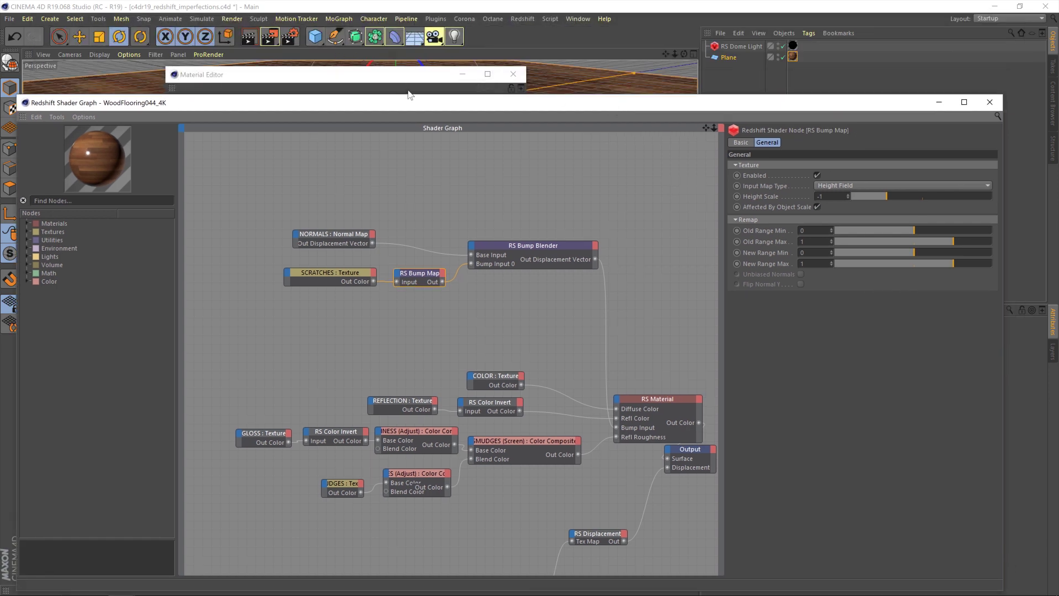
pyautogui.moveTo(684, 109); pyautogui.dragTo(693, 57)
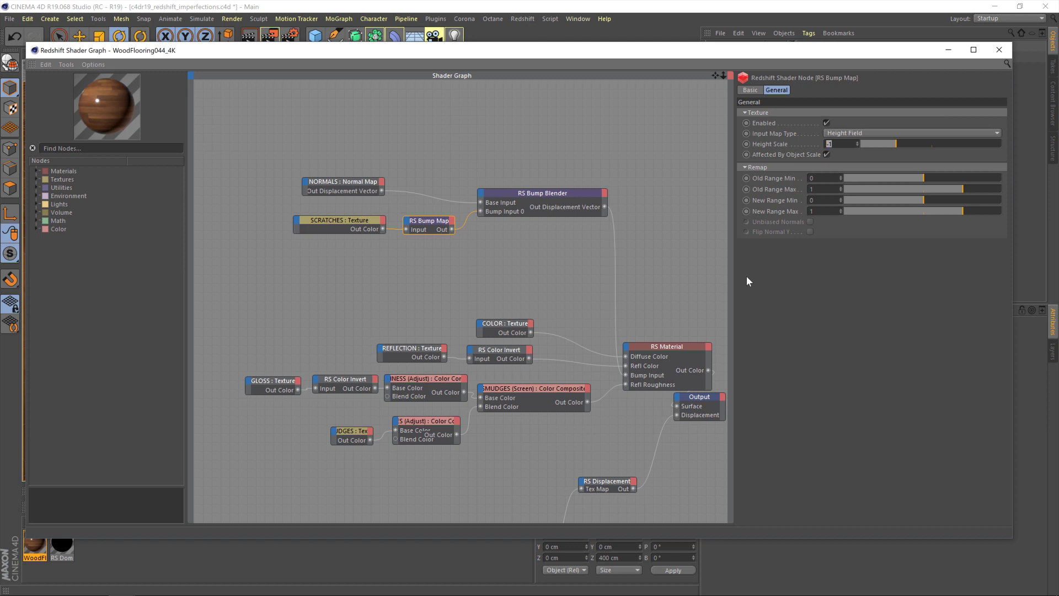
# Reduce the height scale to -0.05 and close the shader graph.
pyautogui.press('BackSpace')
pyautogui.write('-')
pyautogui.write('0.05')
pyautogui.press('Return')
pyautogui.click(999, 49)
# Render the wood floor again to check the -0.05 scratch bump.
pyautogui.click(271, 35)
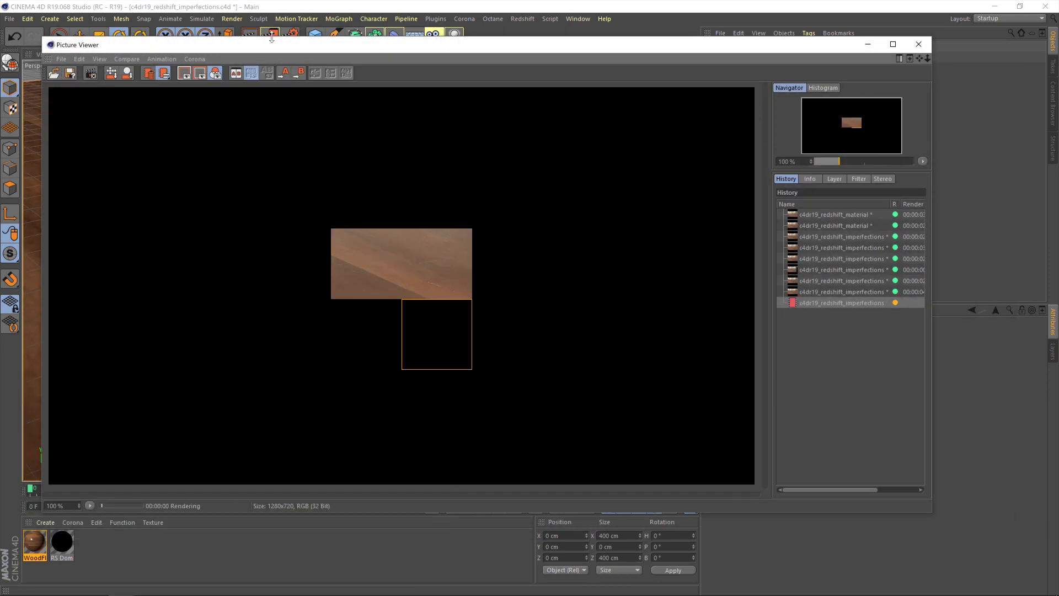